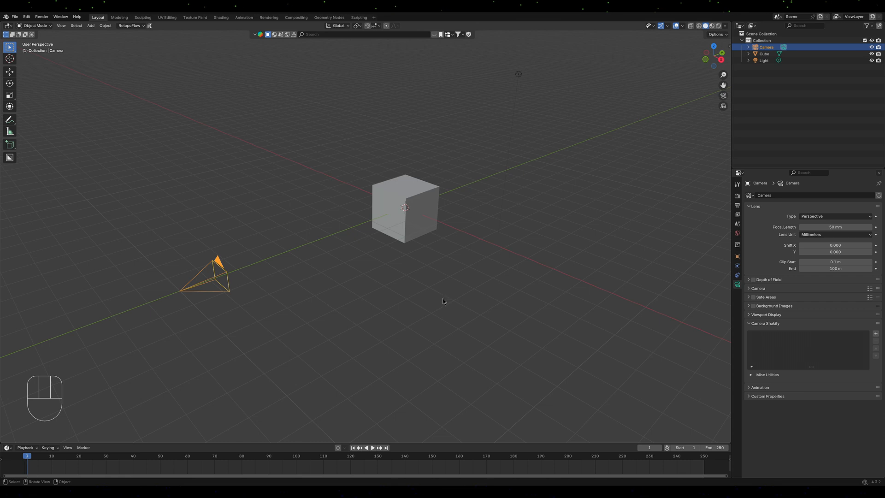
Delete the default cube from the scene.
{"action": "left_click", "coordinate": [438, 301]}
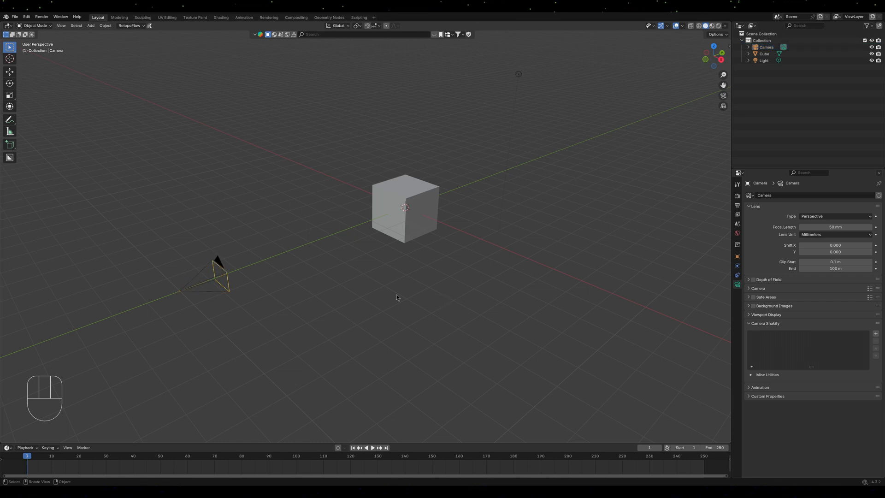
{"action": "left_click", "coordinate": [403, 213]}
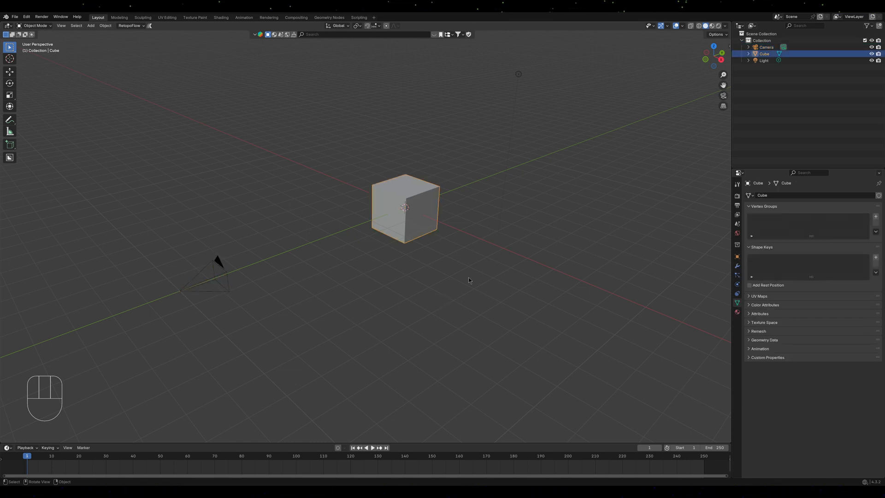
{"action": "key", "text": "x"}
{"action": "left_click", "coordinate": [438, 274]}
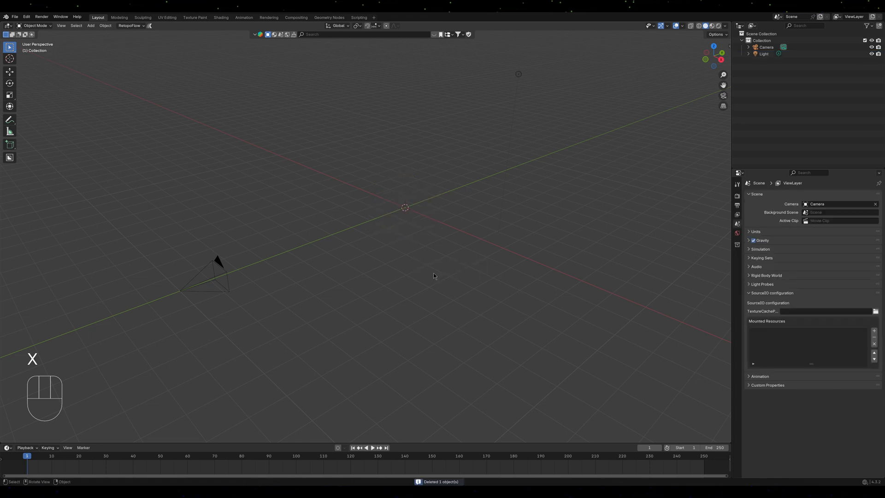
Split the 3D viewport into two side-by-side areas, turn the second into a Shader Editor and hide its sidebar.
{"action": "middle_click_drag", "start_coordinate": [409, 267], "coordinate": [560, 203]}
{"action": "middle_click_drag", "start_coordinate": [600, 184], "coordinate": [577, 217]}
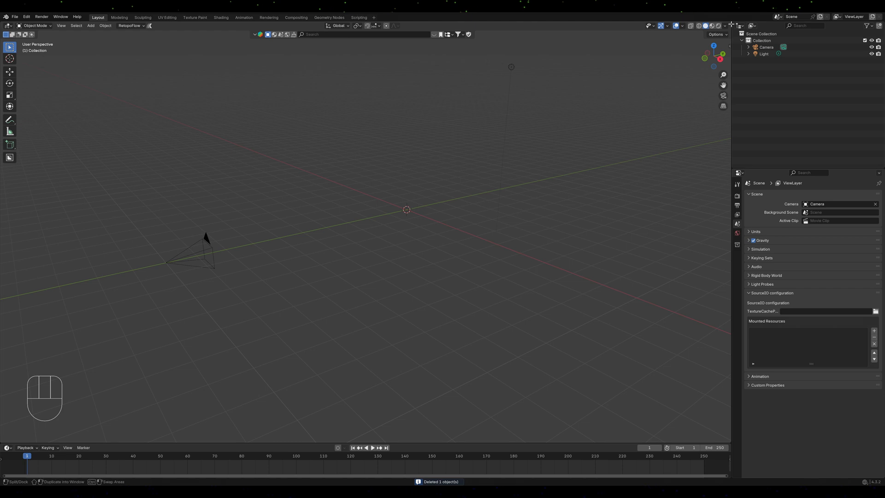
{"action": "left_click_drag", "start_coordinate": [732, 25], "coordinate": [370, 50]}
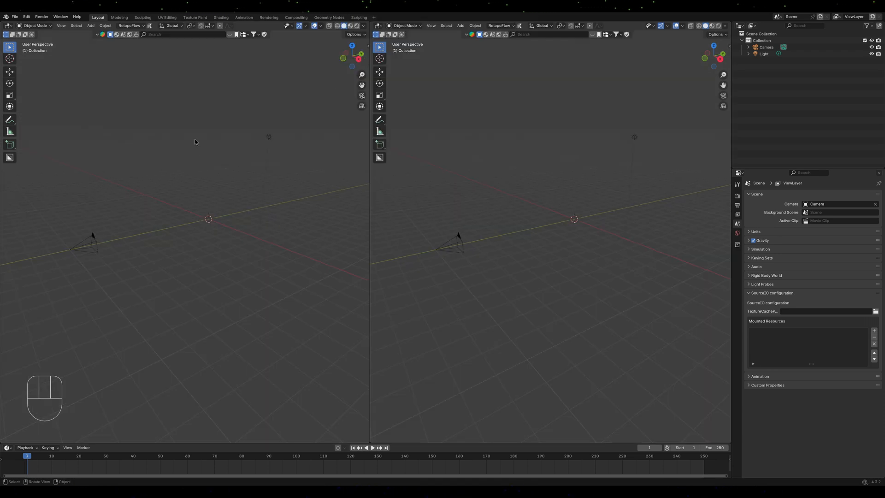
{"action": "left_click", "coordinate": [379, 26]}
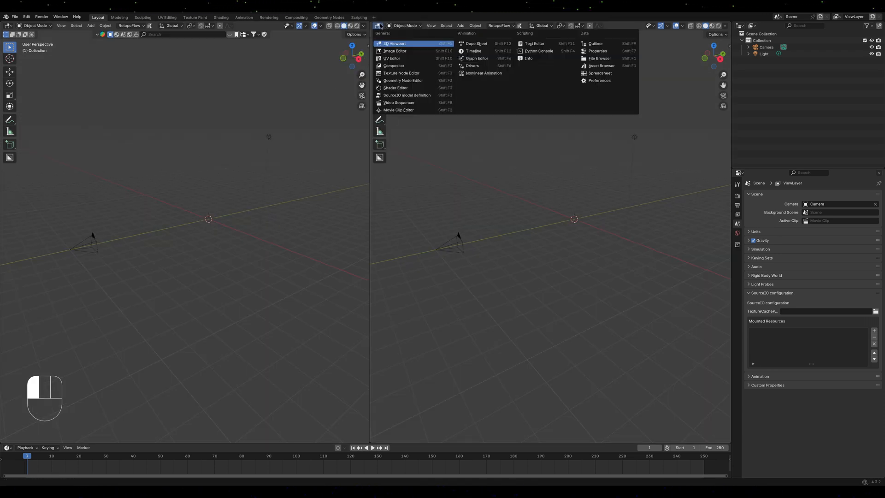
{"action": "left_click", "coordinate": [401, 88]}
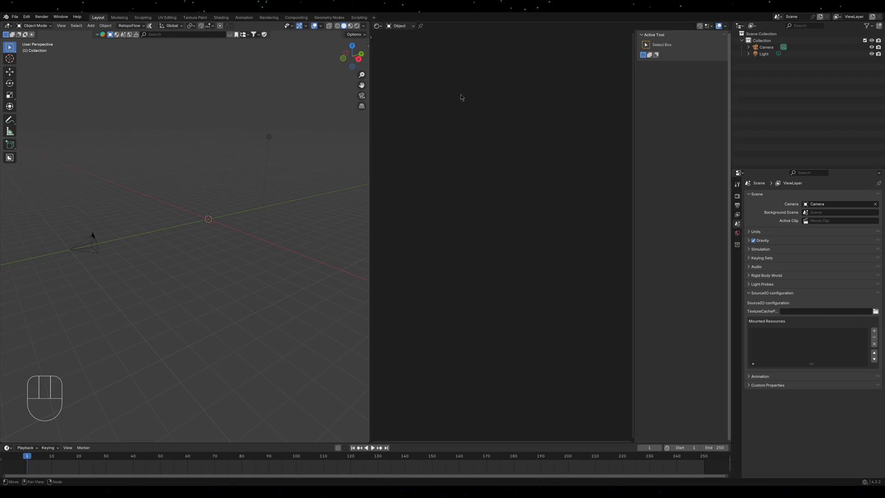
{"action": "key", "text": "n"}
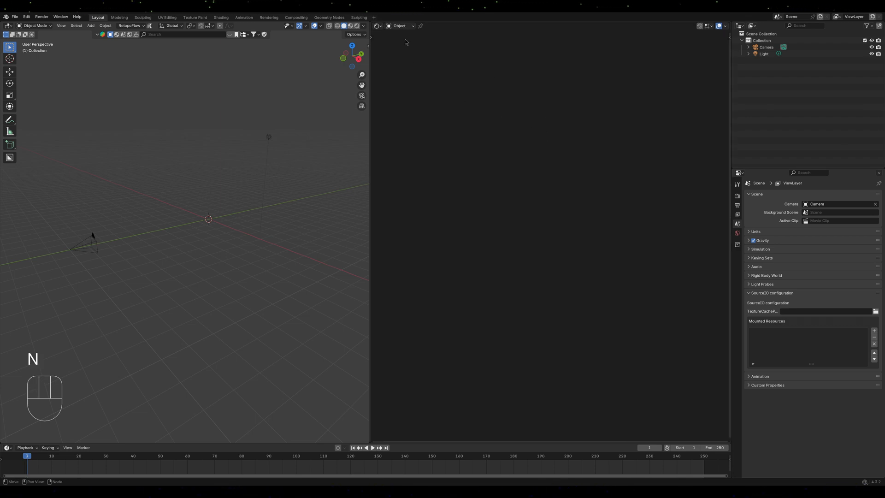
Switch the Shader Editor from object materials to the World shader.
{"action": "left_click", "coordinate": [380, 26]}
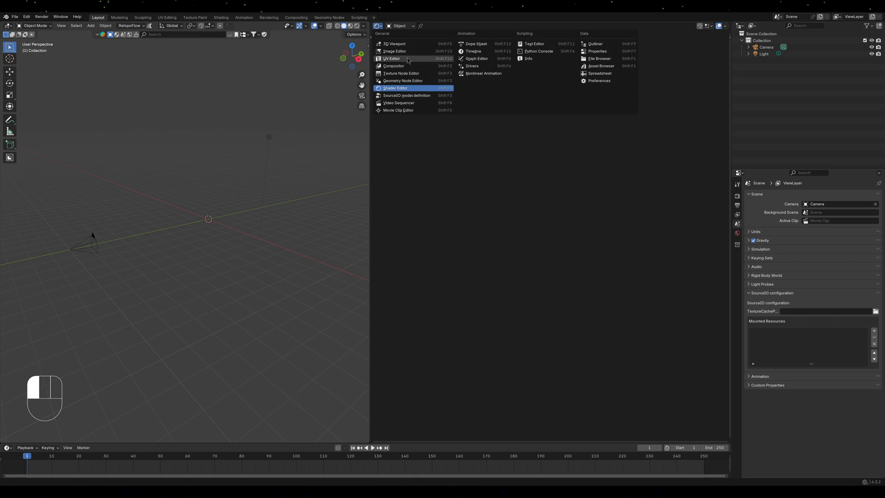
{"action": "left_click", "coordinate": [404, 26]}
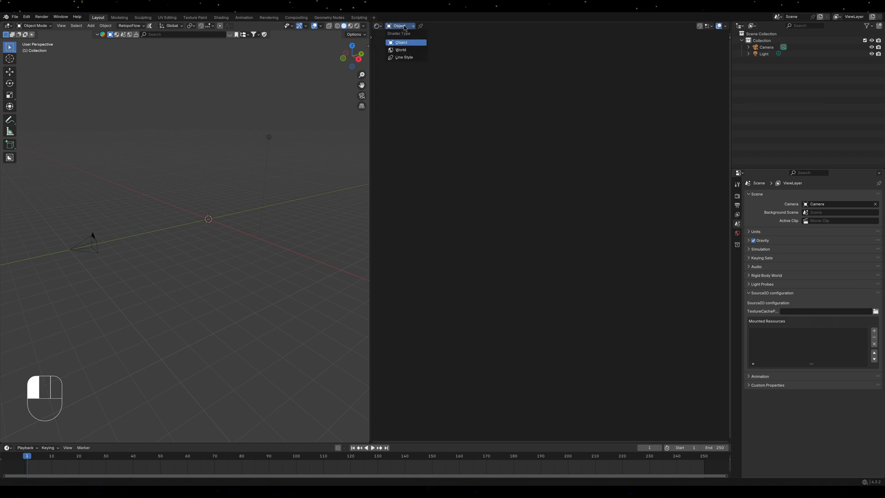
{"action": "left_click", "coordinate": [406, 50]}
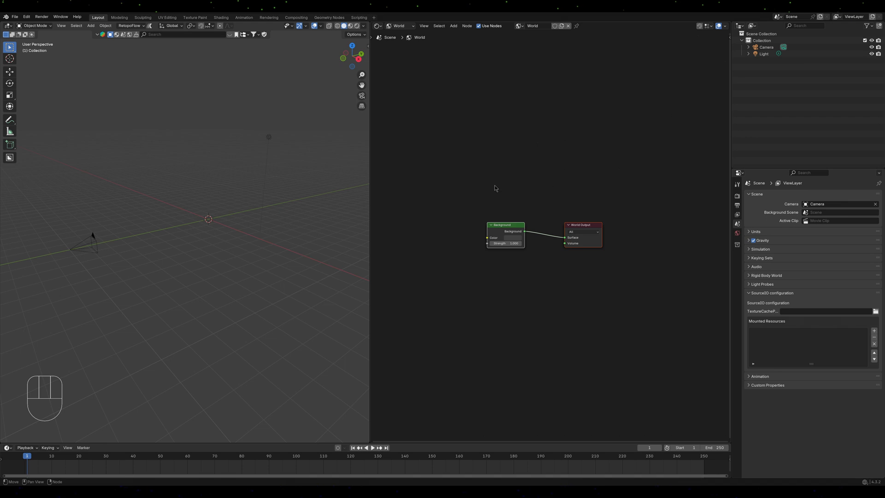
Set the 3D viewport to rendered shading and look through the camera, enlarging its frame.
{"action": "middle_click_drag", "start_coordinate": [215, 274], "coordinate": [248, 280]}
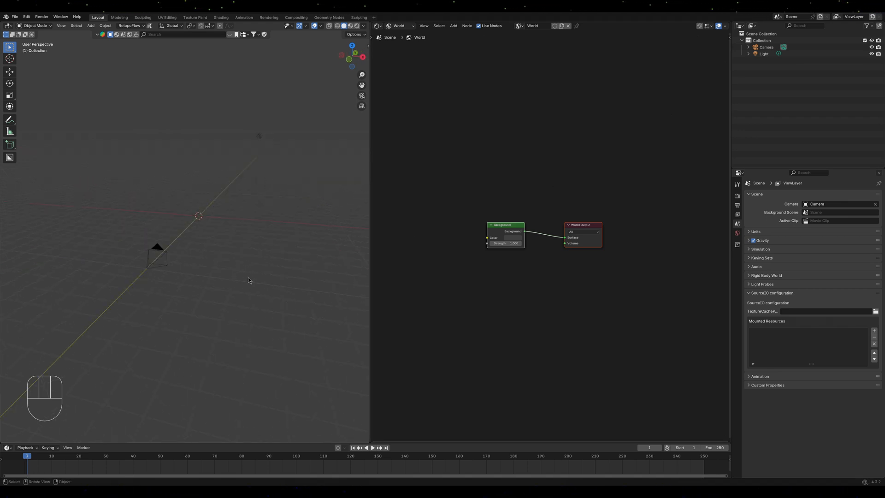
{"action": "key", "text": "z"}
{"action": "left_click", "coordinate": [214, 220]}
{"action": "key", "text": "KP_0"}
{"action": "scroll", "coordinate": [275, 247], "scroll_direction": "up", "scroll_amount": 2}
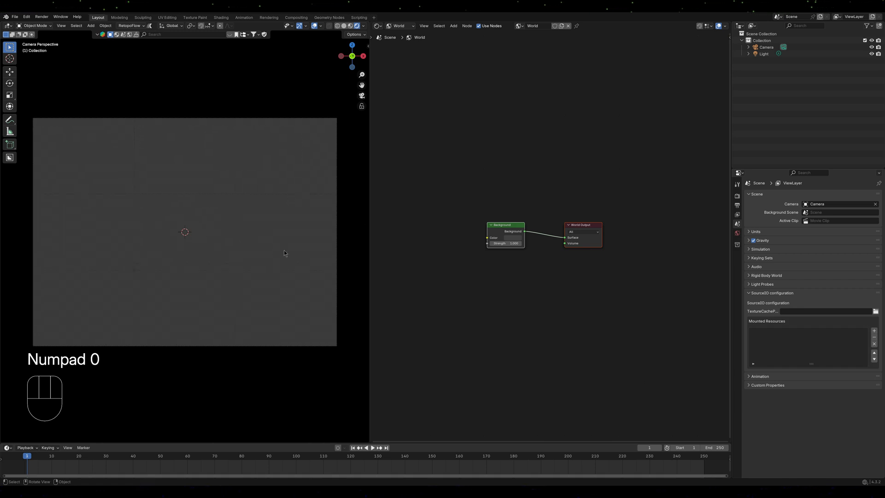
{"action": "scroll", "coordinate": [493, 288], "scroll_direction": "up", "scroll_amount": 1}
Add a Voronoi Texture node to the world shader, well before the Background node.
{"action": "middle_click_drag", "start_coordinate": [488, 292], "coordinate": [583, 294]}
{"action": "scroll", "coordinate": [506, 271], "scroll_direction": "down", "scroll_amount": 1}
{"action": "middle_click_drag", "start_coordinate": [491, 267], "coordinate": [514, 265]}
{"action": "key", "text": "shift+a"}
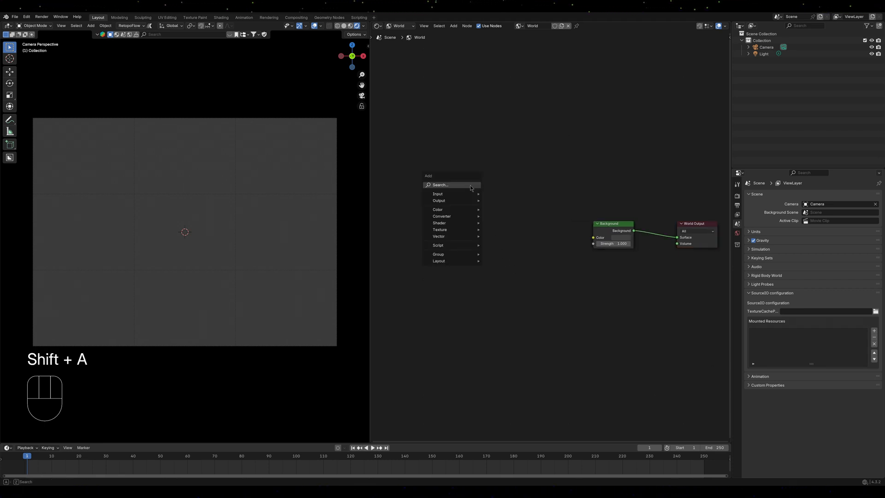
{"action": "type", "text": "vor"}
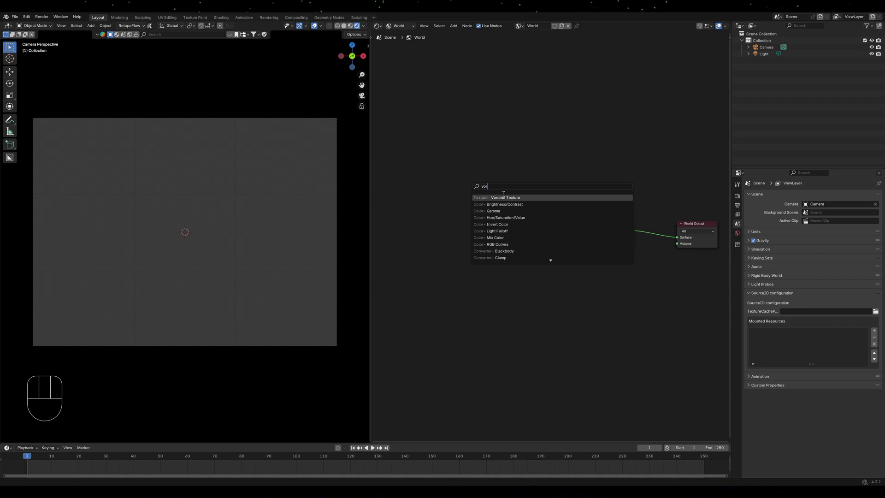
{"action": "left_click", "coordinate": [509, 198]}
{"action": "left_click", "coordinate": [409, 200]}
Add a Color Ramp node and wire it between the Voronoi Texture's Distance output and the Background node's Color input.
{"action": "key", "text": "shift+a"}
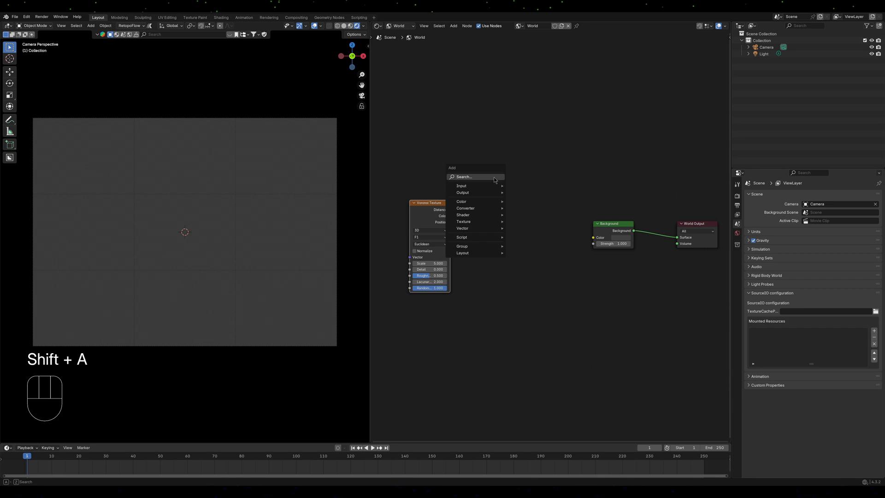
{"action": "type", "text": "col"}
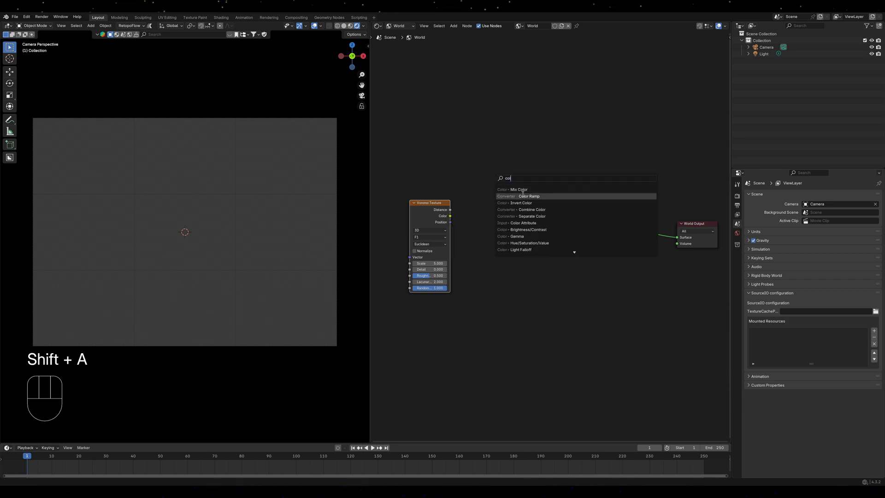
{"action": "left_click", "coordinate": [522, 195]}
{"action": "left_click", "coordinate": [478, 204]}
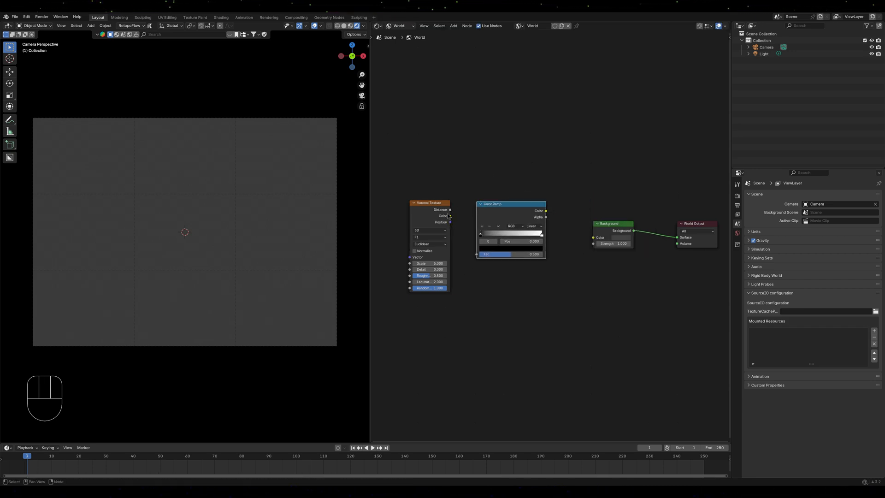
{"action": "left_click_drag", "start_coordinate": [450, 216], "coordinate": [476, 254]}
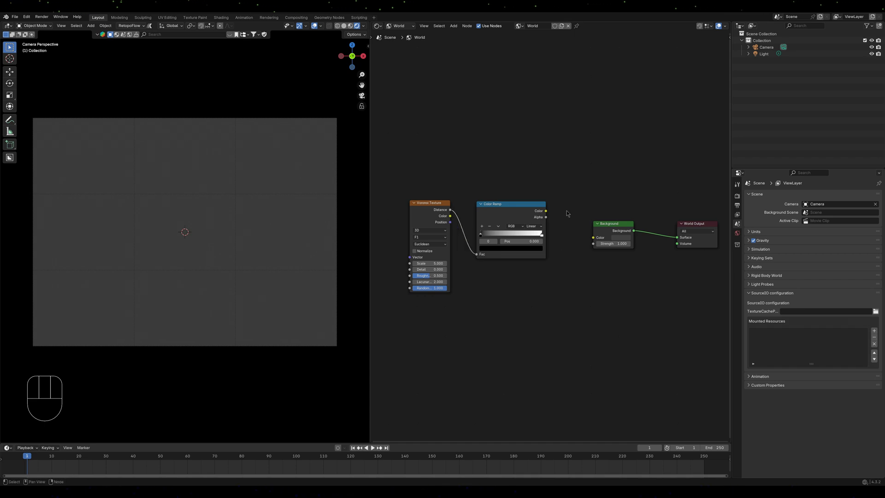
{"action": "left_click_drag", "start_coordinate": [546, 211], "coordinate": [593, 238]}
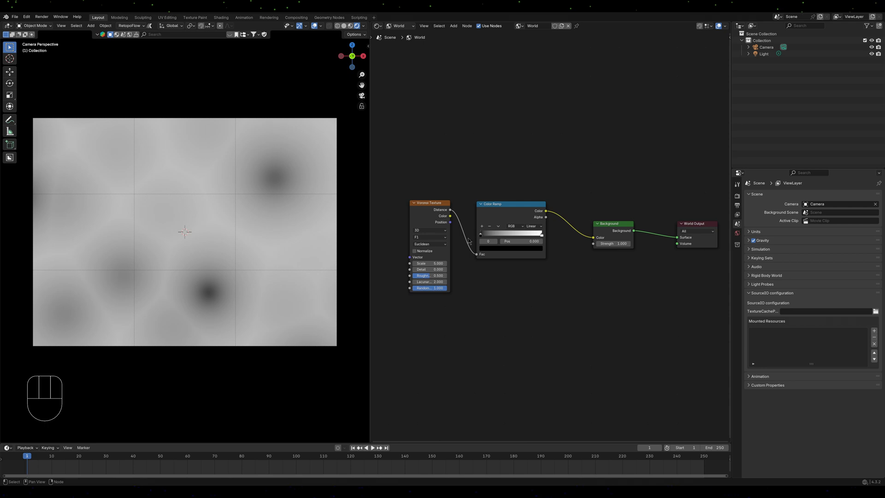
Set the Voronoi scale to 100, then place the ramp's black stop at about 0.1 and its white stop at 0.
{"action": "left_click_drag", "start_coordinate": [430, 263], "coordinate": [488, 234]}
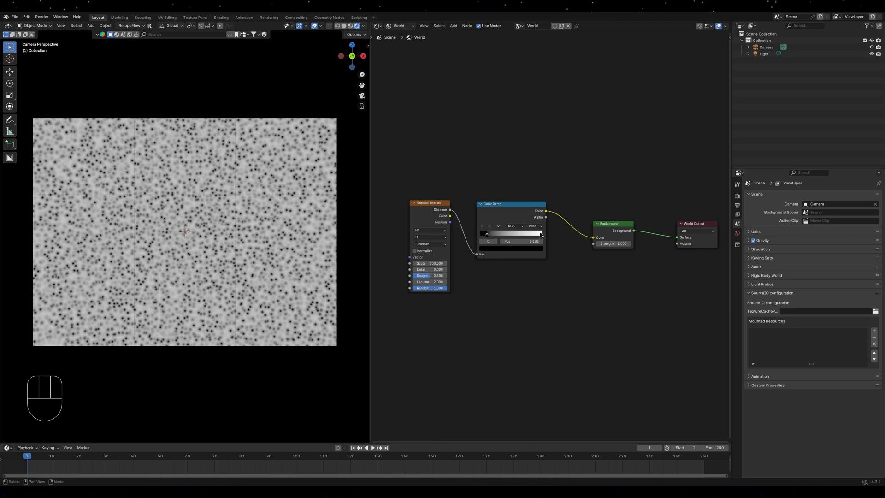
{"action": "left_click_drag", "start_coordinate": [543, 235], "coordinate": [482, 234]}
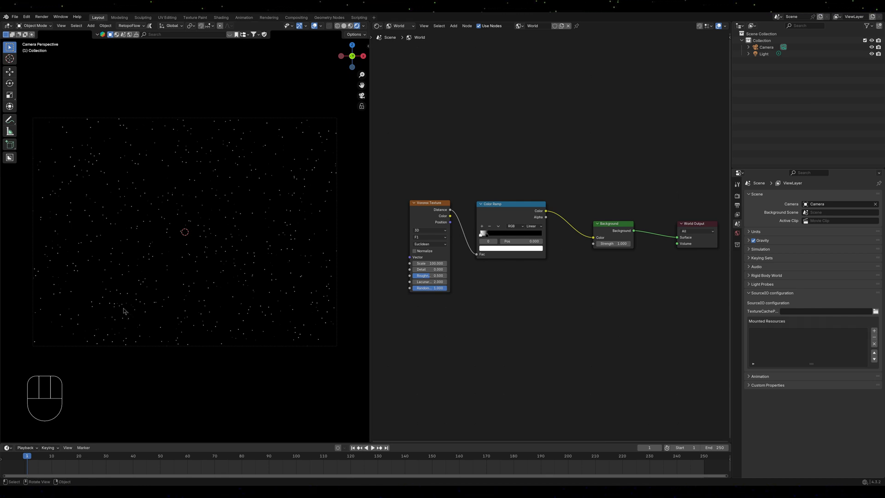
Hide the viewport overlays, inspect the star field from other angles and return to the camera view.
{"action": "key", "text": "Home"}
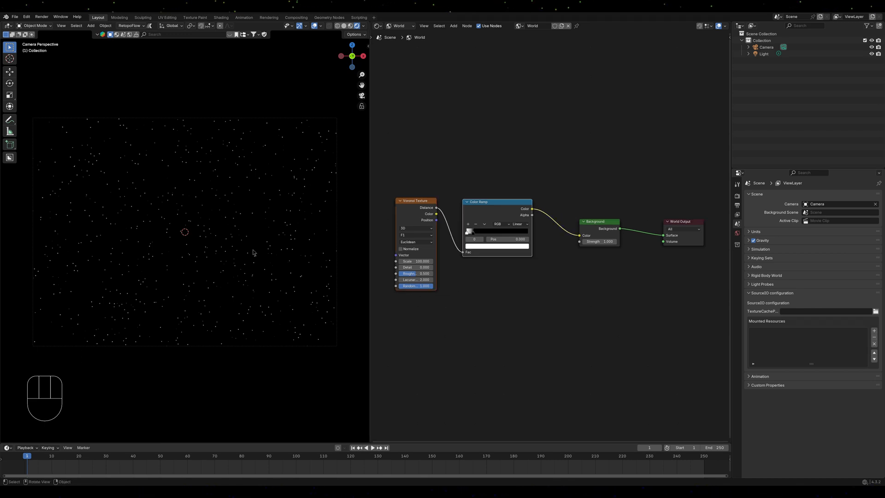
{"action": "middle_click_drag", "start_coordinate": [203, 264], "coordinate": [274, 200]}
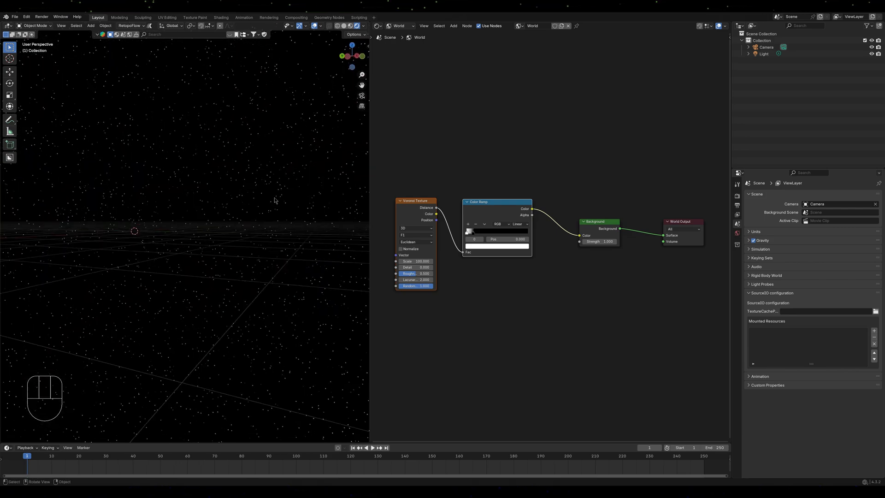
{"action": "left_click", "coordinate": [314, 26]}
{"action": "middle_click_drag", "start_coordinate": [277, 167], "coordinate": [230, 179]}
{"action": "key", "text": "KP_0"}
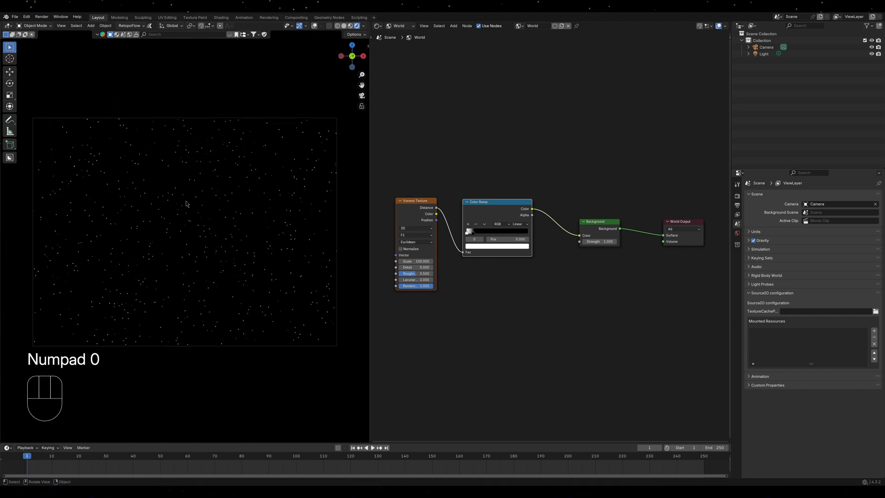
{"action": "left_click", "coordinate": [519, 295]}
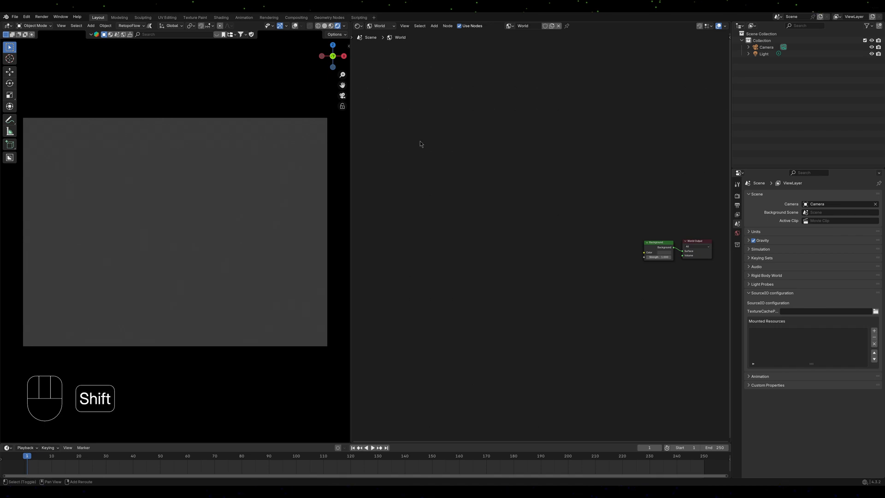
Add a Noise Texture node in the upper part of the world node tree, far before the Background node.
{"action": "key", "text": "shift+a"}
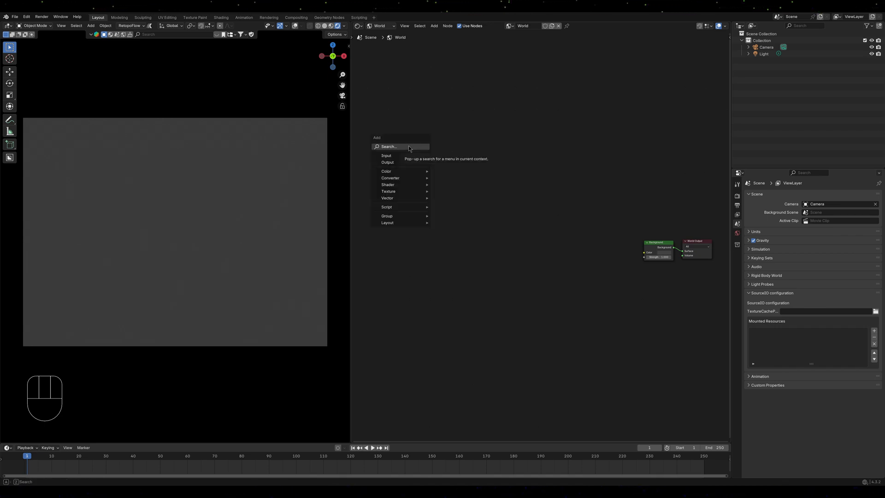
{"action": "left_click", "coordinate": [410, 147]}
{"action": "type", "text": "n"}
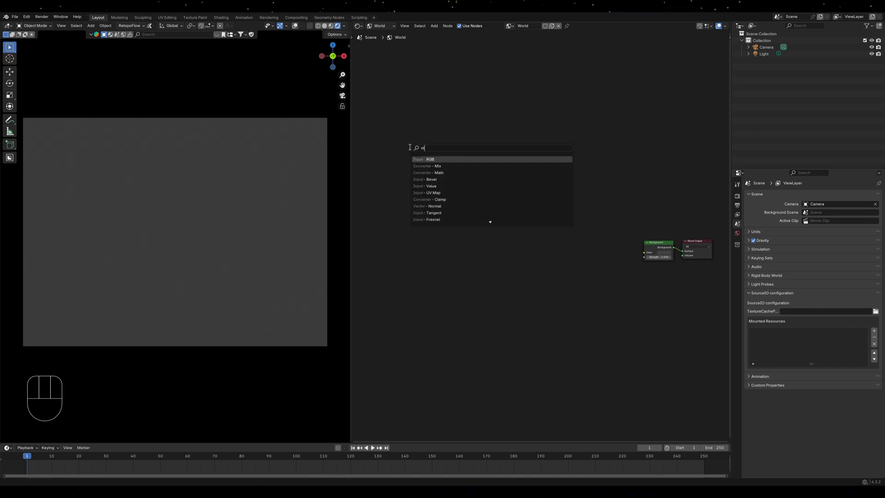
{"action": "type", "text": "oi"}
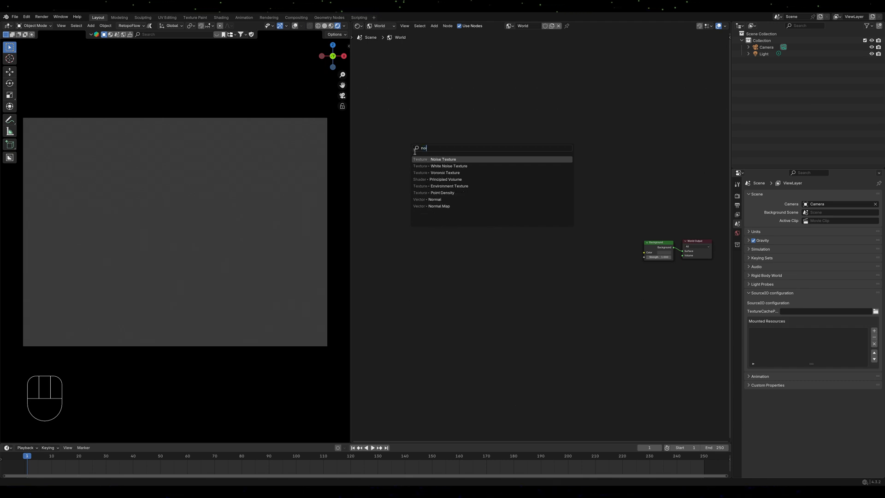
{"action": "left_click", "coordinate": [437, 159]}
{"action": "left_click", "coordinate": [420, 124]}
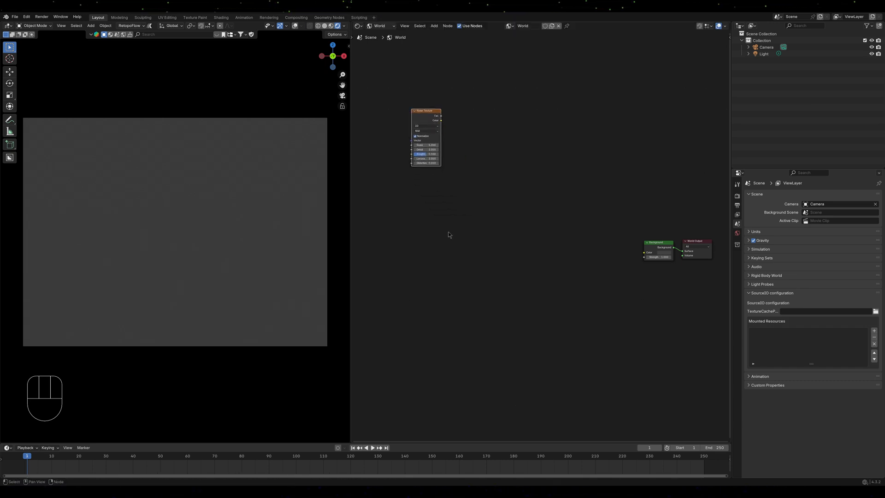
Add a Voronoi Texture node below the Noise Texture and place a duplicate of it underneath.
{"action": "key", "text": "shift+a"}
{"action": "left_click", "coordinate": [452, 238]}
{"action": "type", "text": "vor"}
{"action": "left_click", "coordinate": [512, 250]}
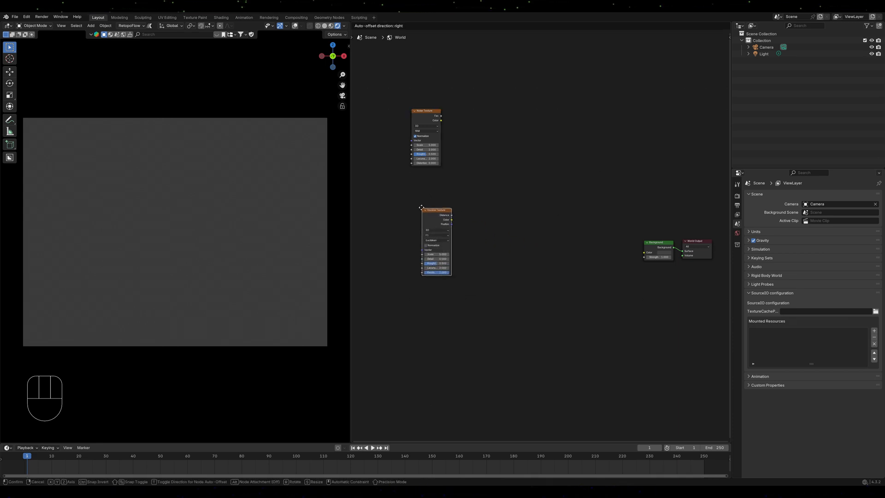
{"action": "left_click", "coordinate": [417, 199]}
{"action": "key", "text": "shift+d"}
{"action": "left_click", "coordinate": [413, 286]}
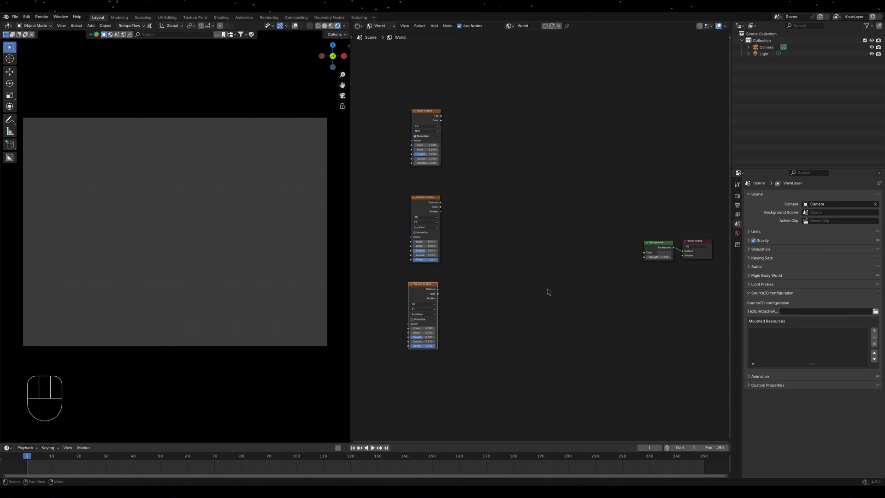
Add a Hue/Saturation/Value node just after the Noise Texture node.
{"action": "middle_click_drag", "start_coordinate": [547, 293], "coordinate": [521, 318], "text": "shift"}
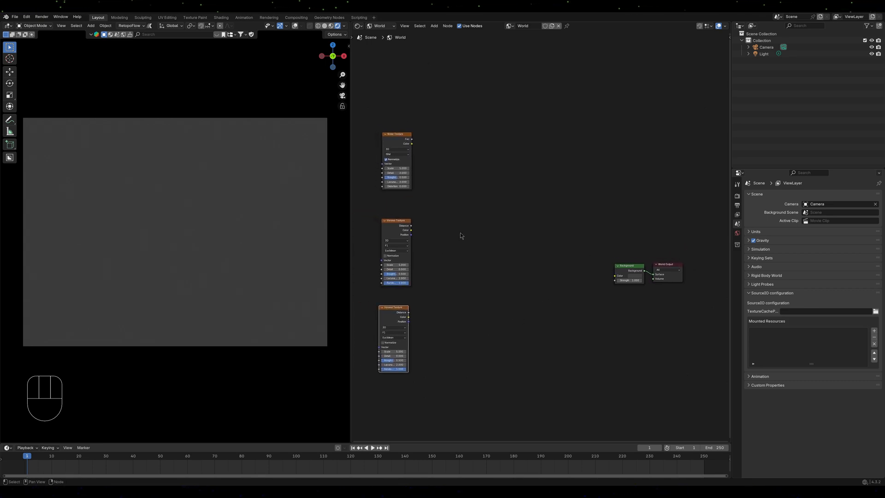
{"action": "key", "text": "shift+a"}
{"action": "type", "text": "hue"}
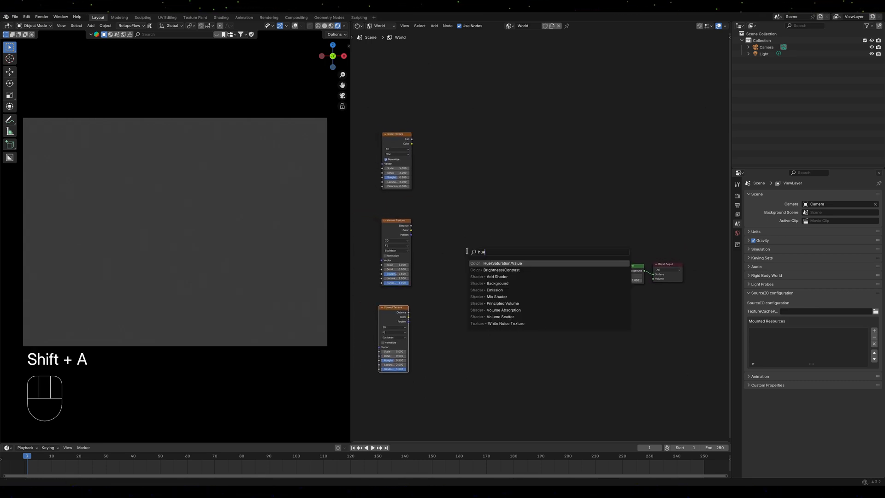
{"action": "left_click", "coordinate": [503, 263]}
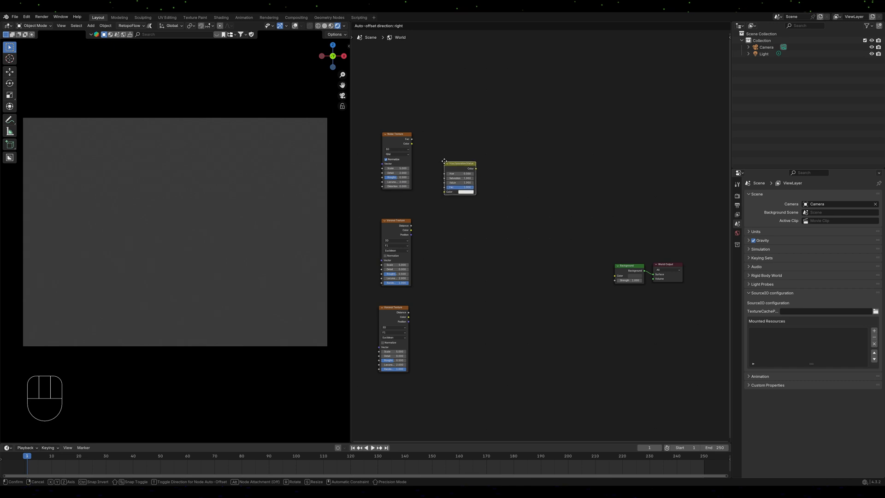
{"action": "left_click", "coordinate": [447, 161]}
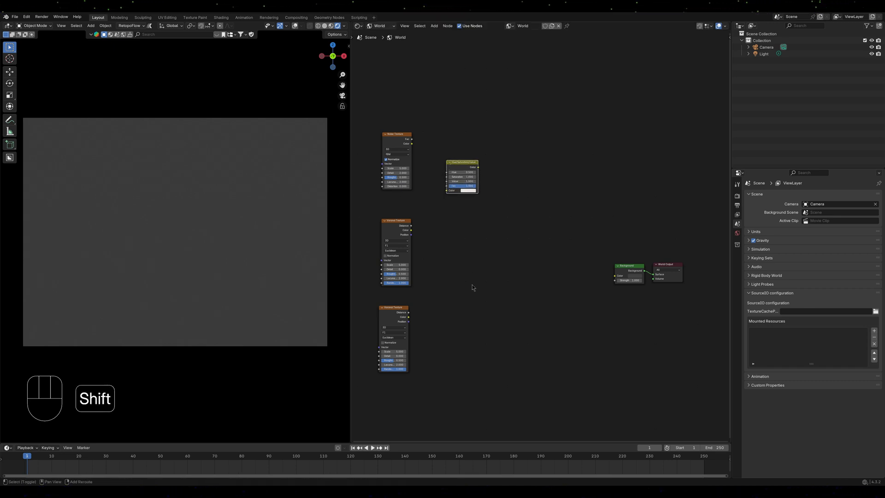
Add a Mix Color node beside the two Voronoi textures and place a duplicate of it just before the Background node.
{"action": "key", "text": "shift+a"}
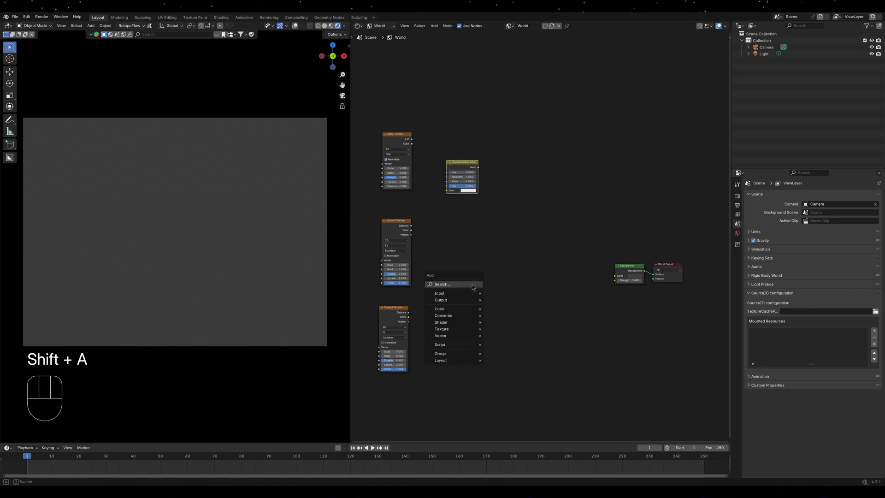
{"action": "left_click", "coordinate": [472, 285]}
{"action": "type", "text": "mix"}
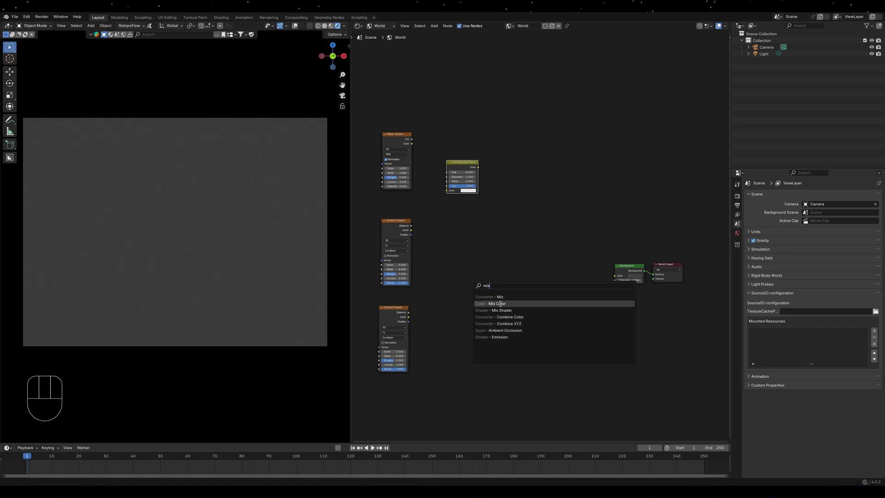
{"action": "left_click", "coordinate": [501, 304]}
{"action": "left_click", "coordinate": [444, 287]}
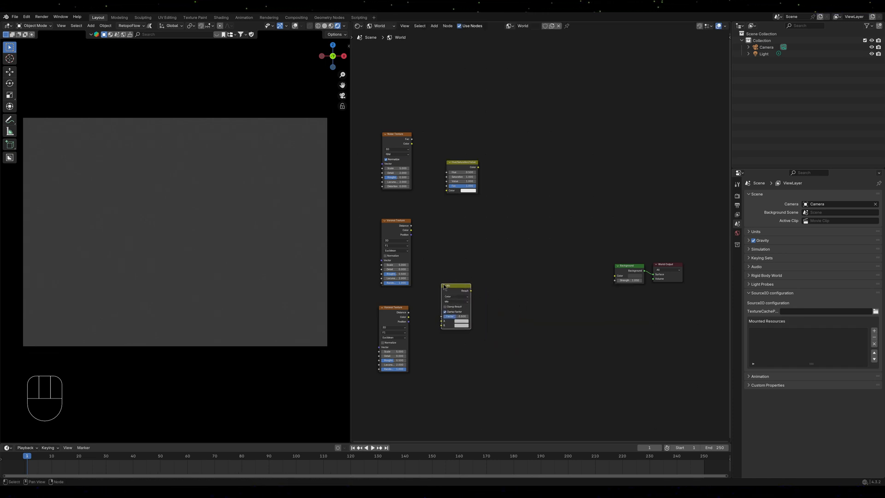
{"action": "key", "text": "shift+d"}
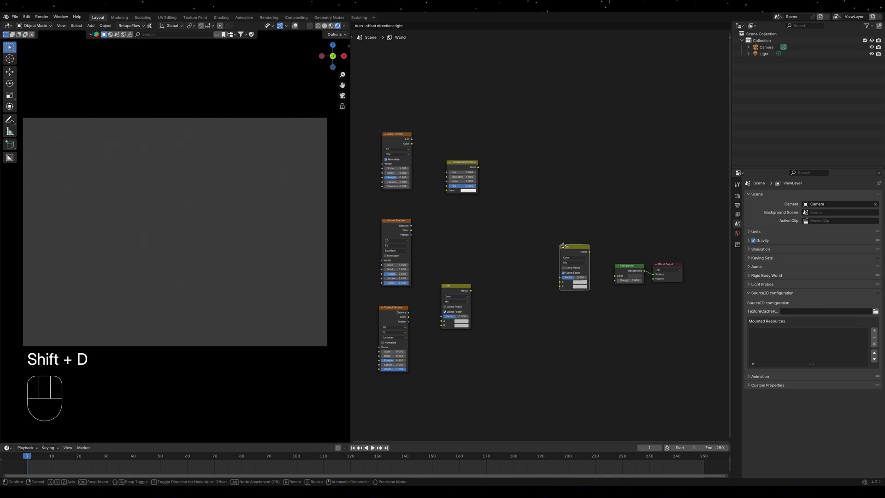
{"action": "left_click", "coordinate": [562, 244]}
Add a Color Ramp node between the two Mix nodes.
{"action": "key", "text": "shift+a"}
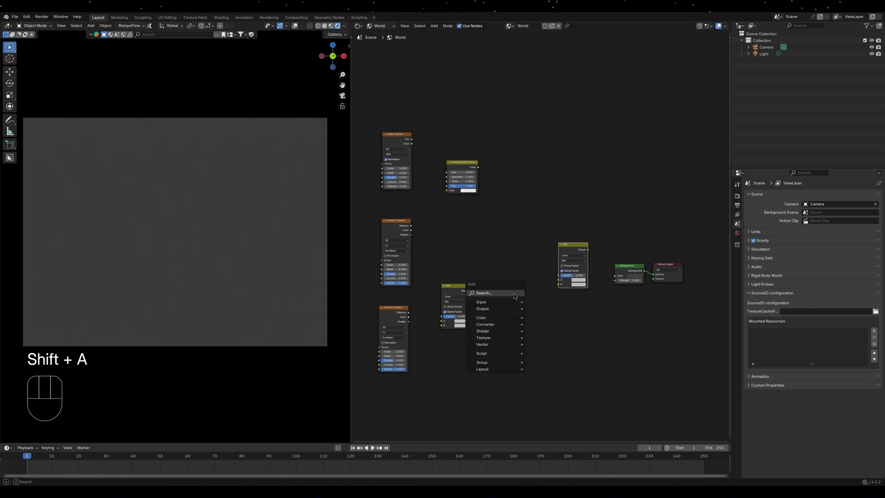
{"action": "left_click", "coordinate": [514, 294]}
{"action": "type", "text": "col"}
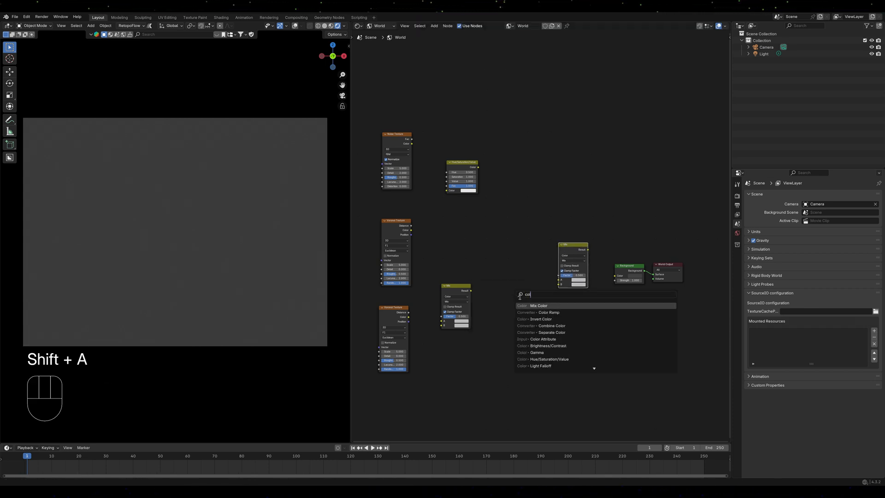
{"action": "left_click", "coordinate": [549, 312]}
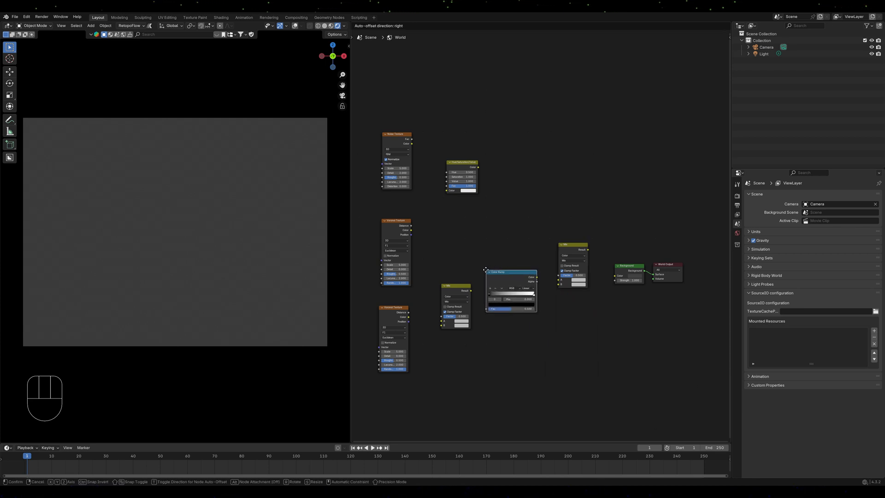
{"action": "left_click", "coordinate": [487, 268]}
Set the Noise Texture's scale to 50.
{"action": "scroll", "coordinate": [487, 269], "scroll_direction": "up", "scroll_amount": 2}
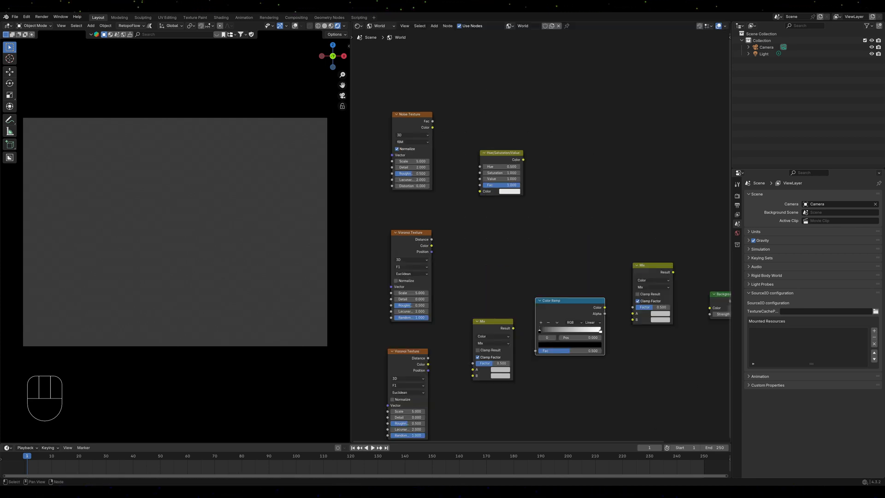
{"action": "scroll", "coordinate": [474, 263], "scroll_direction": "up", "scroll_amount": 1}
{"action": "middle_click_drag", "start_coordinate": [474, 263], "coordinate": [523, 205]}
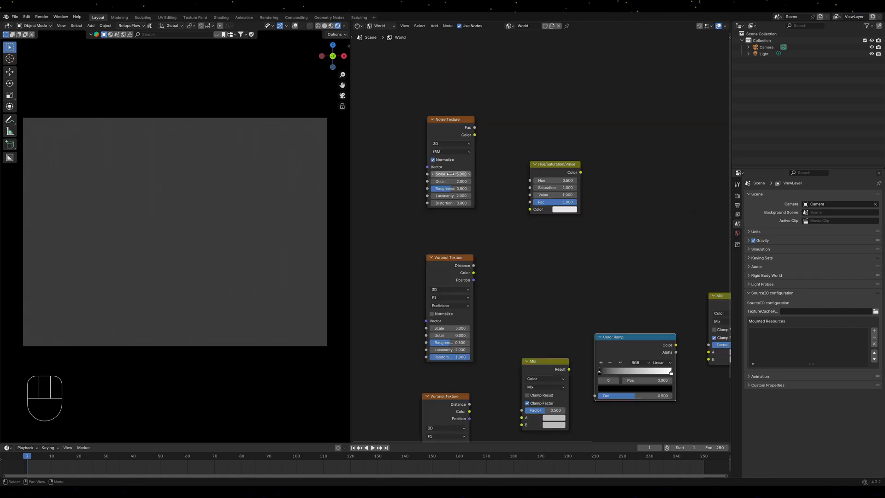
{"action": "left_click", "coordinate": [449, 173]}
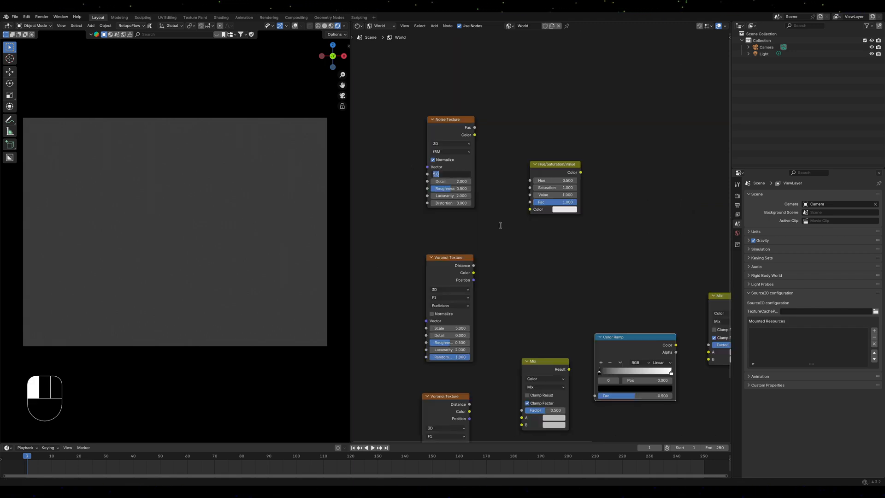
{"action": "type", "text": "50"}
{"action": "key", "text": "Return"}
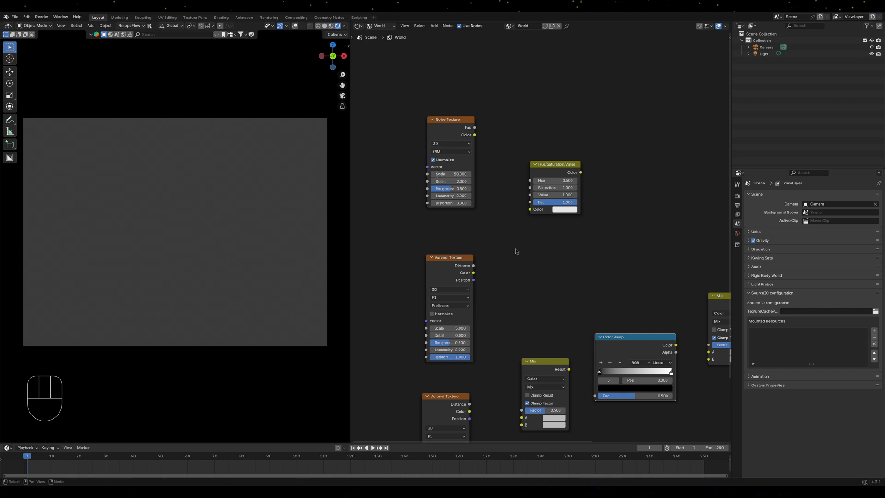
Set the upper Voronoi Texture's scale to 150 and the lower one's scale to 10.
{"action": "middle_click_drag", "start_coordinate": [505, 302], "coordinate": [496, 186]}
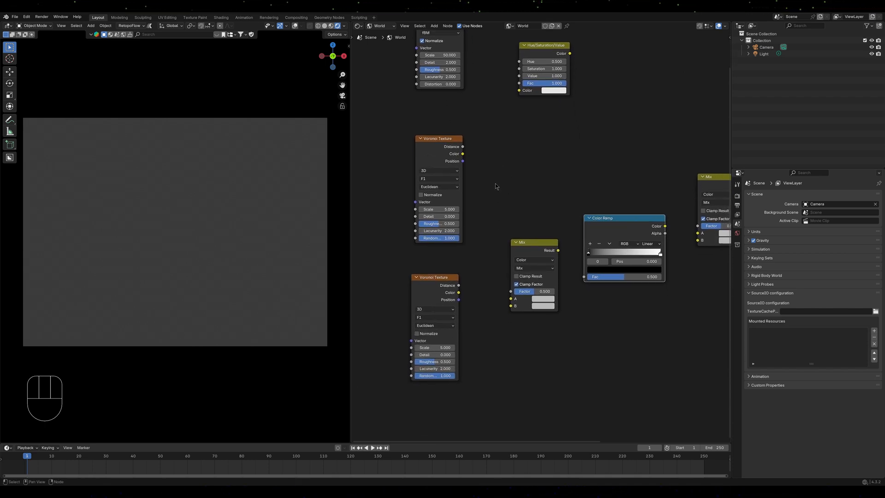
{"action": "left_click", "coordinate": [443, 209]}
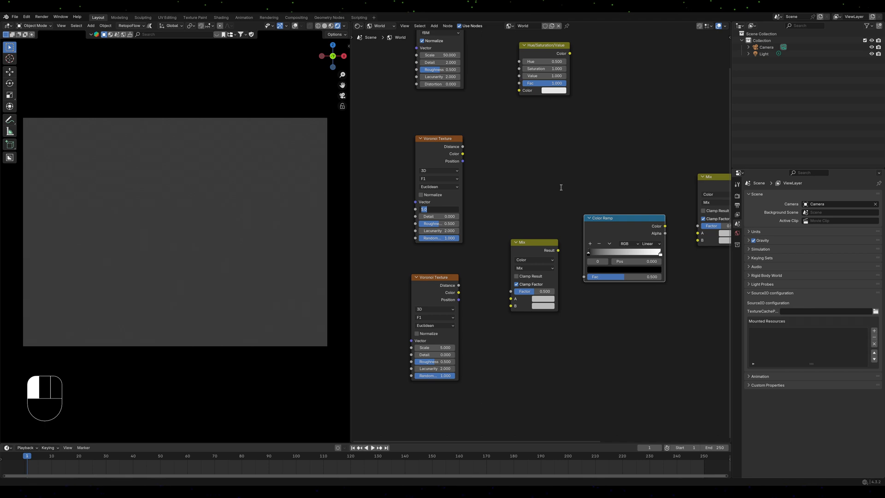
{"action": "type", "text": "1"}
{"action": "left_click", "coordinate": [561, 187]}
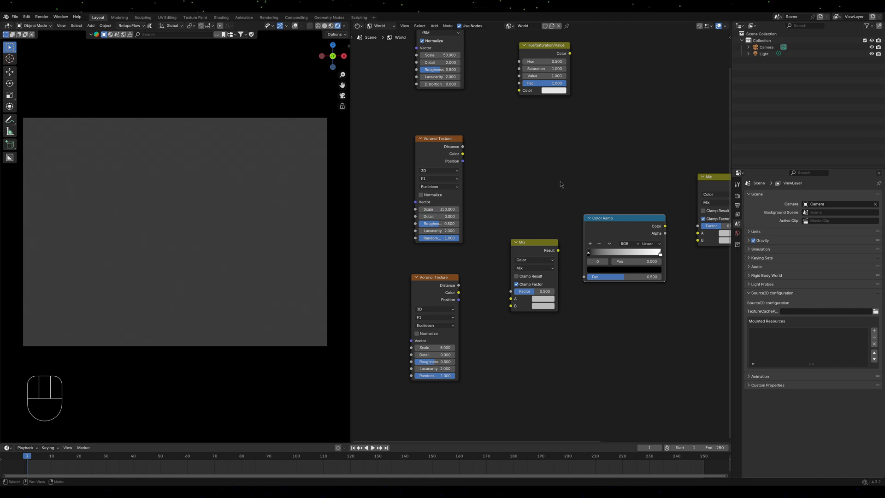
{"action": "left_click", "coordinate": [434, 348]}
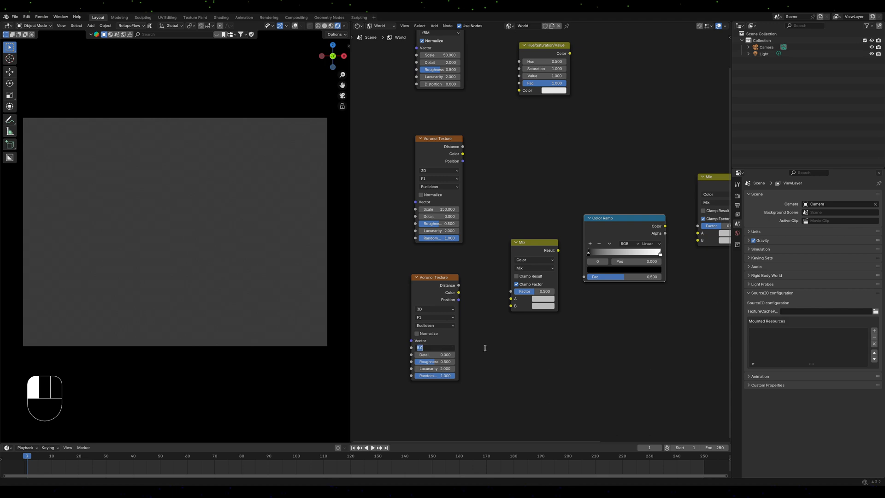
{"action": "type", "text": "100"}
{"action": "left_click", "coordinate": [519, 346]}
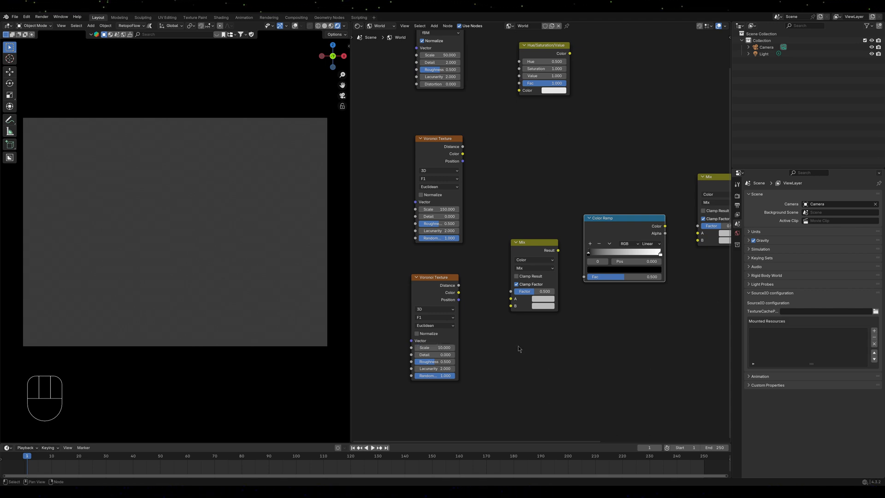
Set the blending mode of the Mix node beside the Voronoi textures to Soft Light and that of the Mix node before the Background to Linear Light.
{"action": "middle_click_drag", "start_coordinate": [537, 160], "coordinate": [443, 189]}
{"action": "middle_click_drag", "start_coordinate": [455, 222], "coordinate": [518, 201]}
{"action": "left_click", "coordinate": [500, 250]}
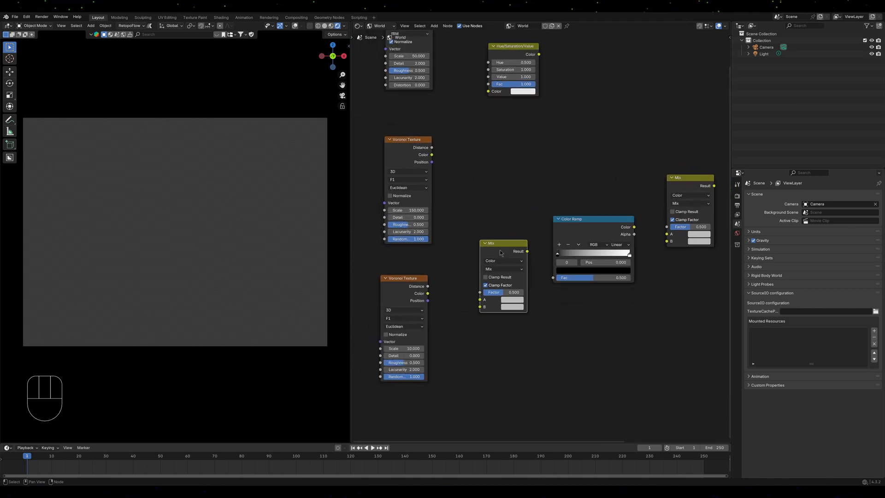
{"action": "left_click", "coordinate": [510, 271]}
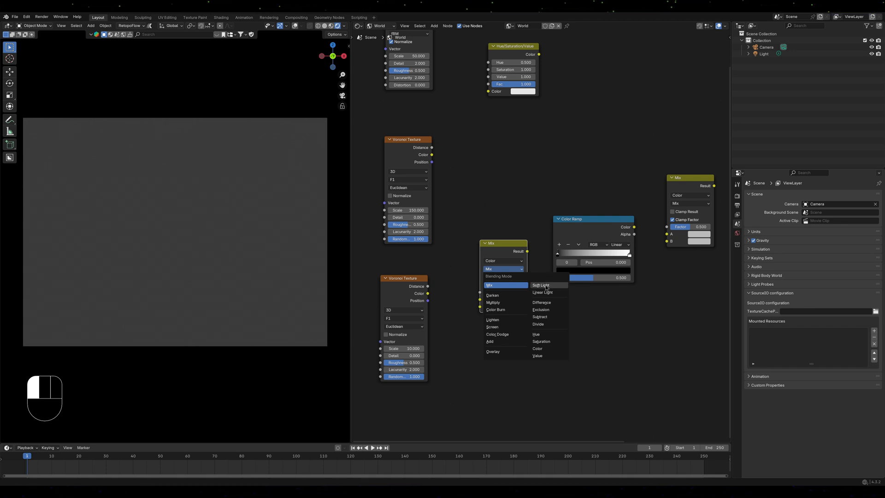
{"action": "left_click", "coordinate": [547, 285]}
{"action": "middle_click_drag", "start_coordinate": [654, 301], "coordinate": [539, 349]}
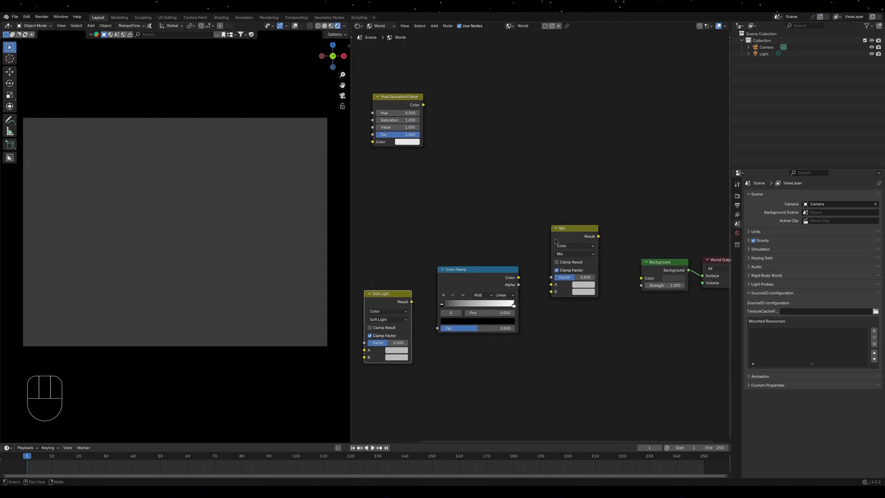
{"action": "left_click", "coordinate": [574, 254]}
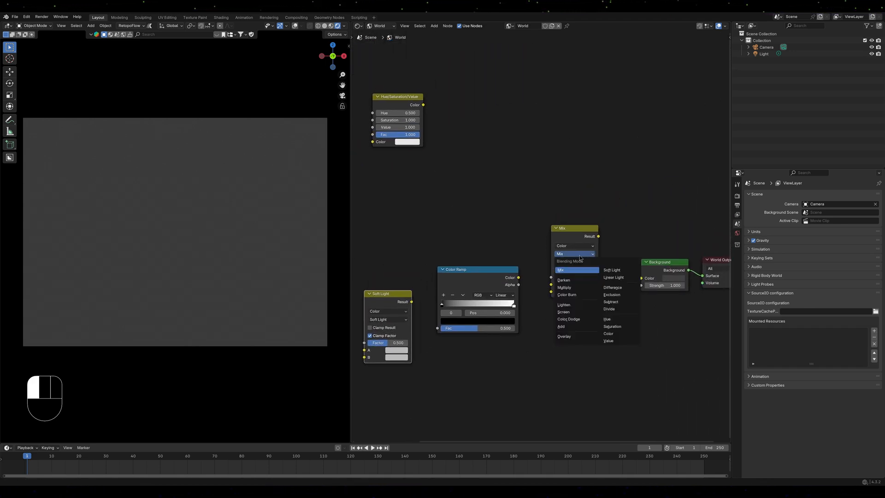
{"action": "left_click", "coordinate": [608, 277]}
Move the Color Ramp's black stop to about 0.1 and its white stop to 0.
{"action": "middle_click_drag", "start_coordinate": [496, 357], "coordinate": [560, 346]}
{"action": "left_click_drag", "start_coordinate": [508, 292], "coordinate": [518, 292]}
{"action": "left_click_drag", "start_coordinate": [580, 293], "coordinate": [503, 295]}
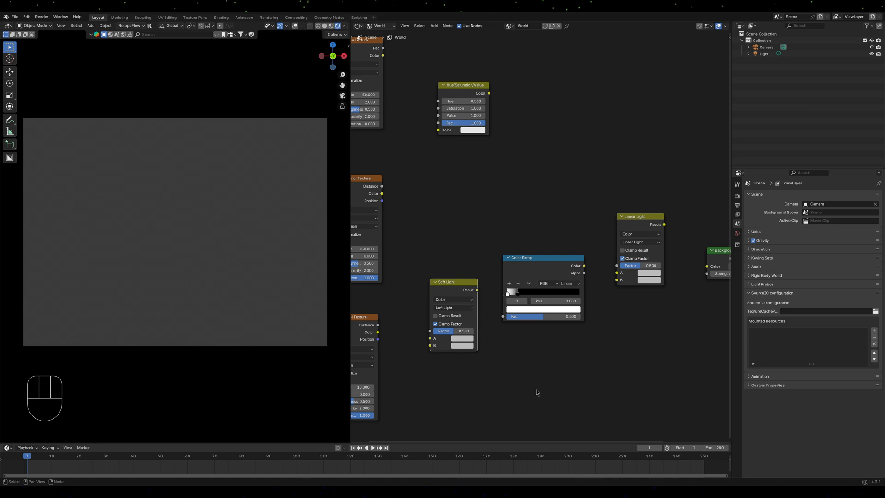
{"action": "middle_click_drag", "start_coordinate": [529, 388], "coordinate": [589, 400]}
{"action": "scroll", "coordinate": [480, 213], "scroll_direction": "down", "scroll_amount": 3}
{"action": "scroll", "coordinate": [487, 212], "scroll_direction": "up", "scroll_amount": 2}
{"action": "scroll", "coordinate": [484, 258], "scroll_direction": "down", "scroll_amount": 1}
{"action": "left_click_drag", "start_coordinate": [383, 90], "coordinate": [461, 428]}
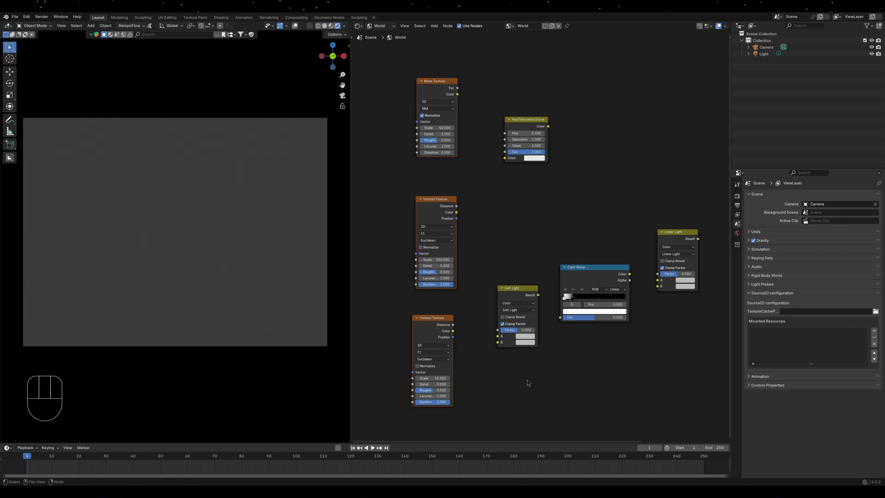
{"action": "left_click", "coordinate": [508, 388]}
Connect the Noise Texture's Color to the Hue/Saturation/Value node's Color input, and that node's output to input A of the Linear Light node.
{"action": "middle_click_drag", "start_coordinate": [556, 385], "coordinate": [527, 396]}
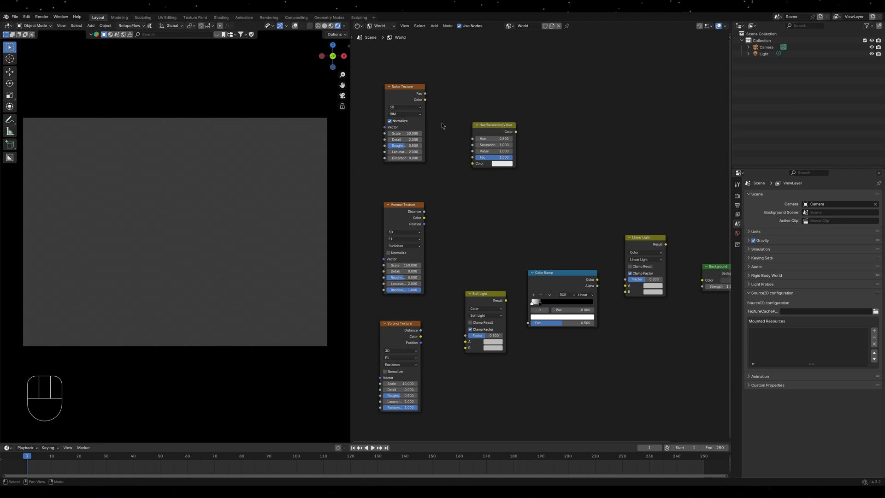
{"action": "left_click_drag", "start_coordinate": [425, 100], "coordinate": [472, 165]}
{"action": "middle_click_drag", "start_coordinate": [585, 192], "coordinate": [536, 194]}
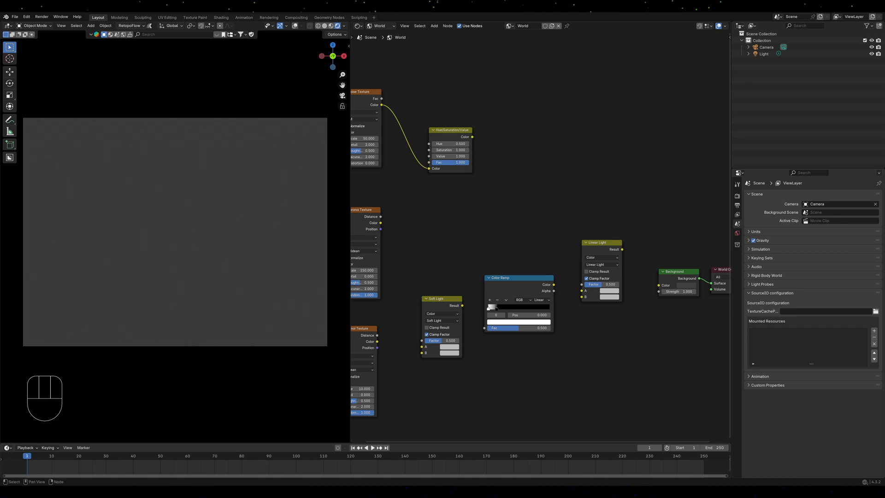
{"action": "left_click_drag", "start_coordinate": [472, 137], "coordinate": [582, 291]}
{"action": "left_click_drag", "start_coordinate": [598, 246], "coordinate": [612, 234]}
Blend the Voronoi Distance outputs in the Soft Light node at factor 1, upper into A and lower into B, and feed the result into the ramp.
{"action": "key", "text": "Home"}
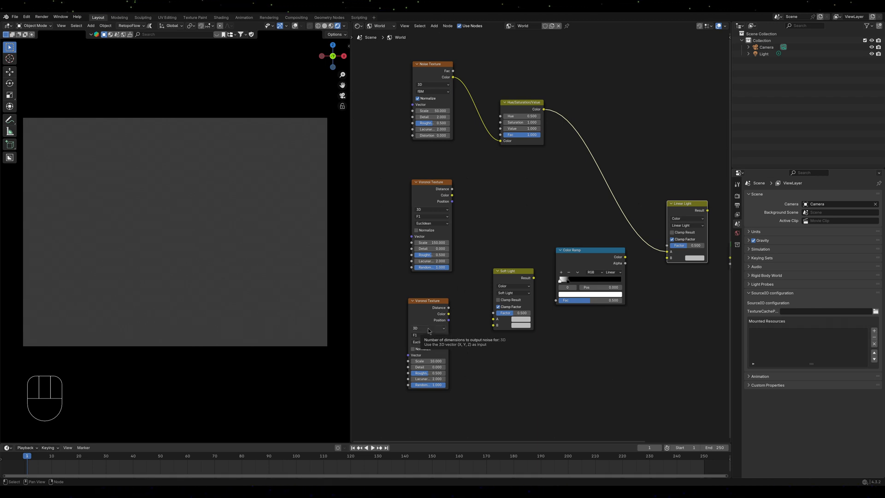
{"action": "left_click_drag", "start_coordinate": [452, 190], "coordinate": [533, 315]}
{"action": "middle_click_drag", "start_coordinate": [605, 335], "coordinate": [524, 366]}
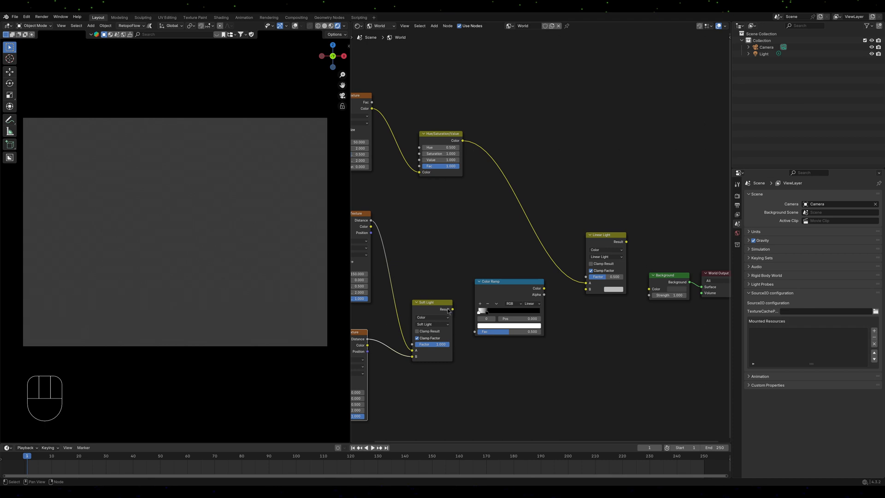
{"action": "left_click_drag", "start_coordinate": [453, 311], "coordinate": [475, 332]}
Connect the ramp's Color to input B of the Linear Light node, set its factor to 1, and link its result to the Background's Color.
{"action": "middle_click_drag", "start_coordinate": [577, 332], "coordinate": [513, 356]}
{"action": "left_click_drag", "start_coordinate": [477, 314], "coordinate": [517, 316]}
{"action": "middle_click_drag", "start_coordinate": [520, 348], "coordinate": [472, 355]}
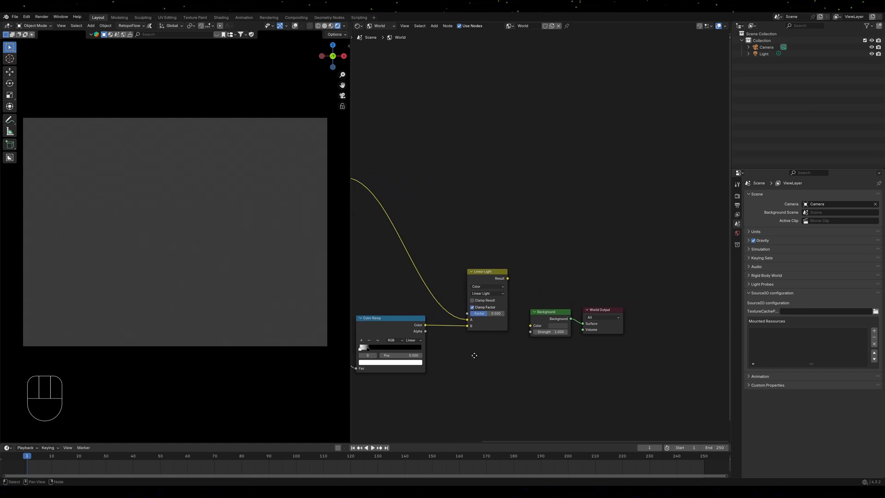
{"action": "left_click_drag", "start_coordinate": [488, 314], "coordinate": [505, 317]}
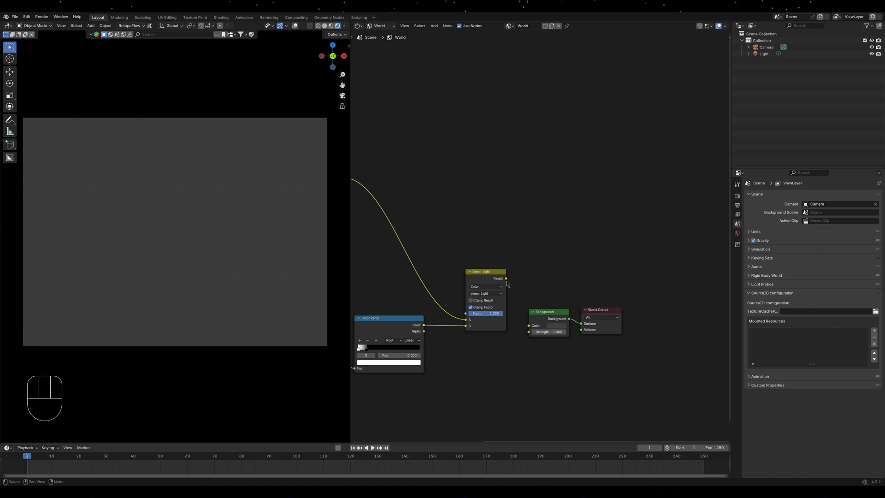
{"action": "left_click_drag", "start_coordinate": [507, 279], "coordinate": [528, 326]}
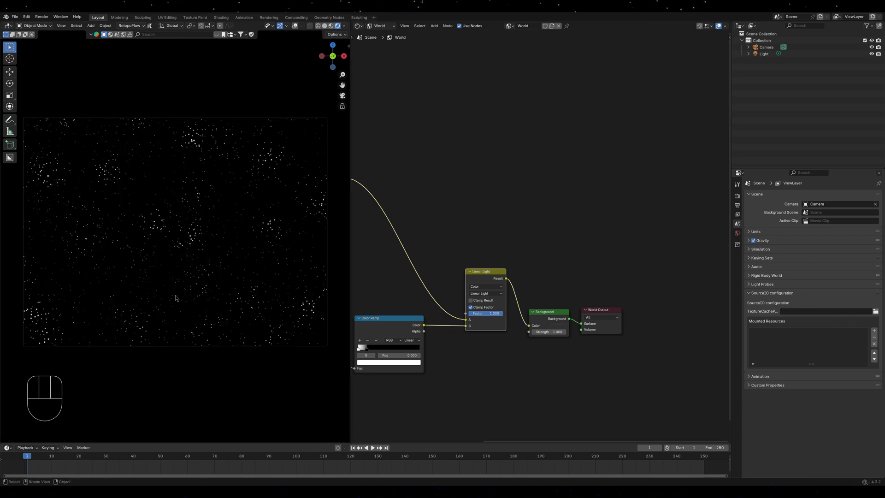
{"action": "middle_click_drag", "start_coordinate": [379, 275], "coordinate": [576, 240]}
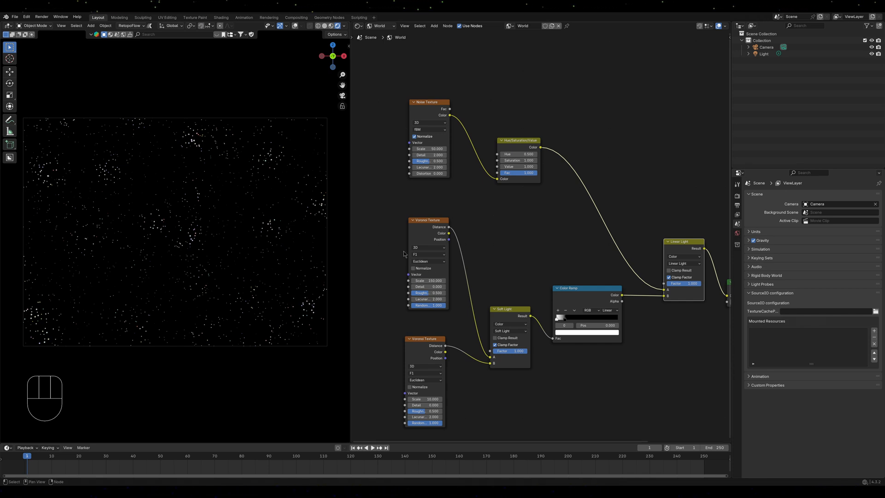
{"action": "left_click_drag", "start_coordinate": [377, 115], "coordinate": [398, 140]}
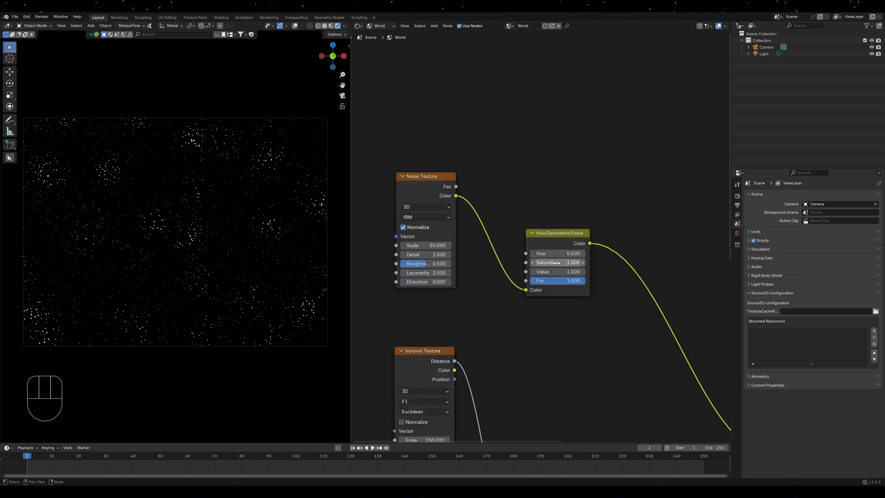
Set the Hue/Saturation/Value node's Saturation to 2 and widen the 3D viewport to show the coloured stars up close.
{"action": "left_click_drag", "start_coordinate": [563, 262], "coordinate": [564, 262]}
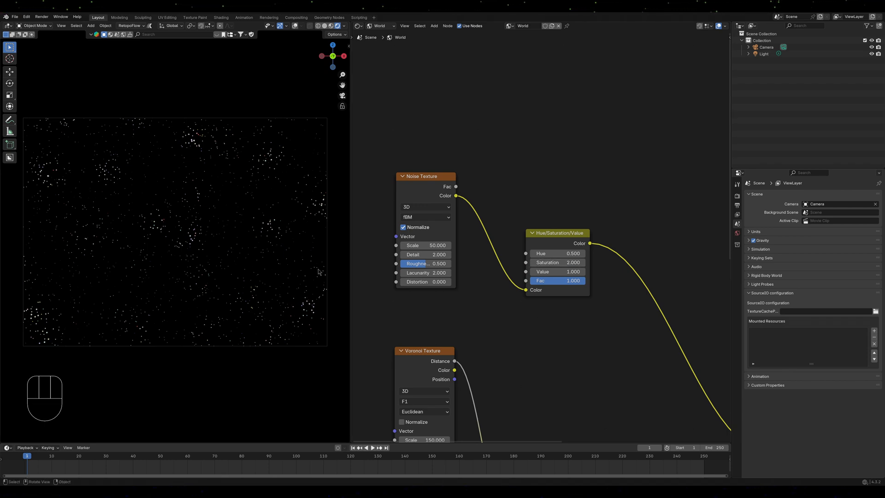
{"action": "left_click_drag", "start_coordinate": [349, 273], "coordinate": [445, 266]}
{"action": "scroll", "coordinate": [269, 266], "scroll_direction": "up", "scroll_amount": 2}
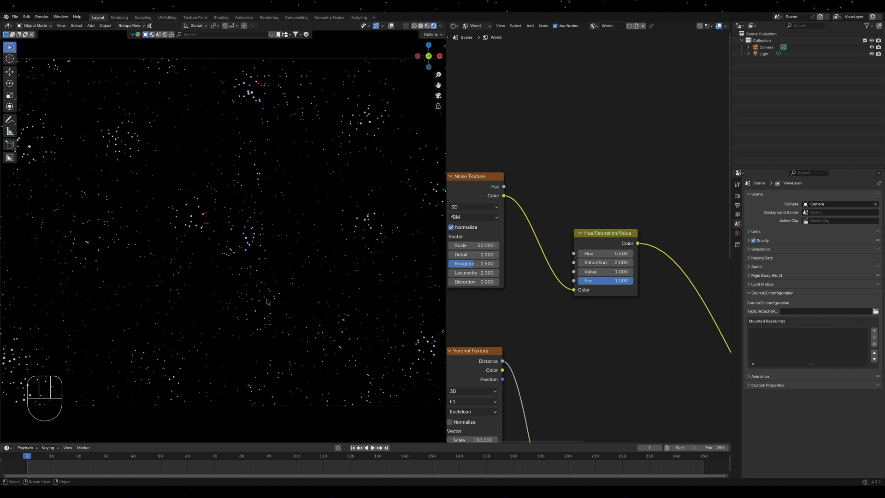
Try lowering the Noise Texture's Scale to 2 and view the whole camera frame.
{"action": "middle_click_drag", "start_coordinate": [538, 305], "coordinate": [637, 334]}
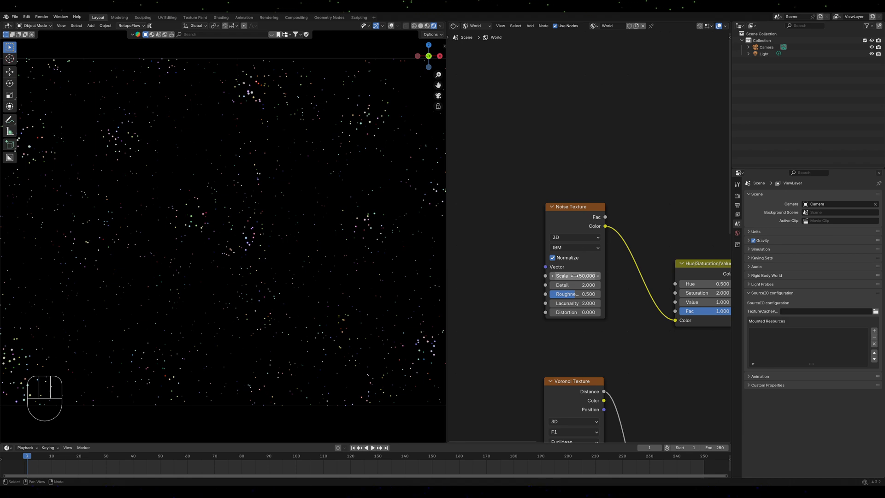
{"action": "left_click_drag", "start_coordinate": [575, 276], "coordinate": [568, 275]}
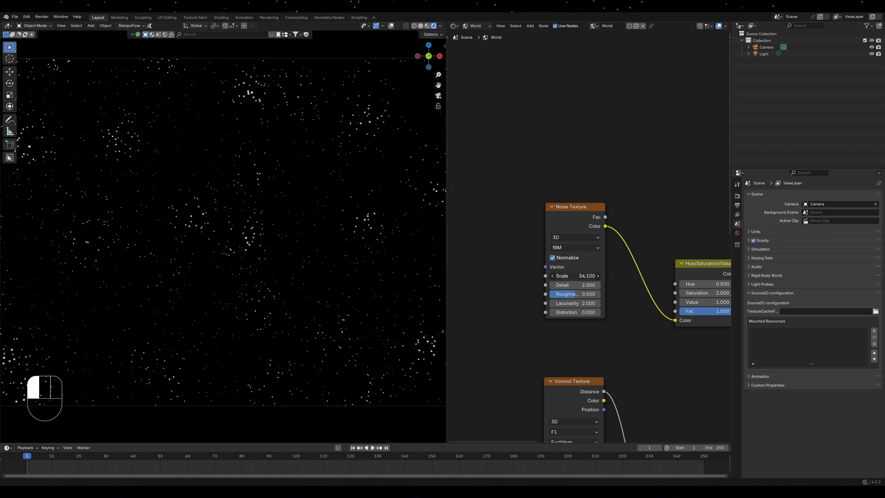
{"action": "left_click_drag", "start_coordinate": [575, 276], "coordinate": [564, 275]}
{"action": "left_click_drag", "start_coordinate": [566, 276], "coordinate": [567, 276], "text": "ctrl"}
{"action": "scroll", "coordinate": [170, 288], "scroll_direction": "down", "scroll_amount": 2}
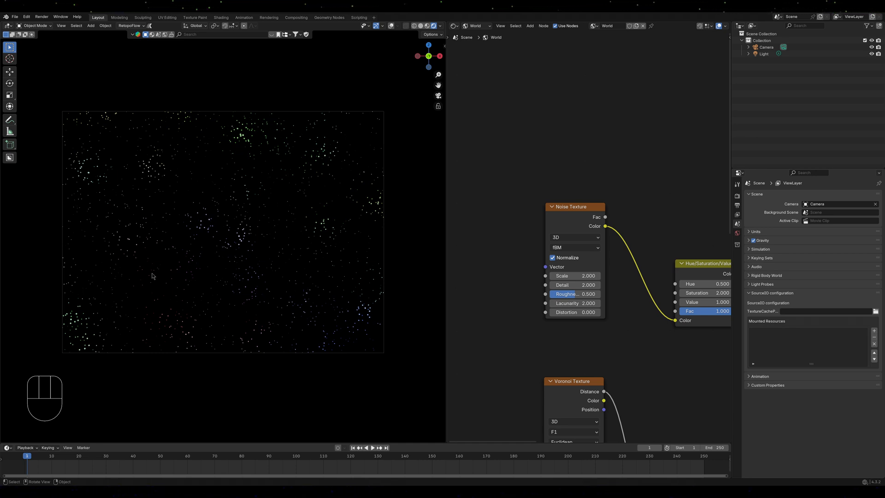
Set the Noise Texture's Scale to 100.
{"action": "left_click", "coordinate": [577, 276]}
{"action": "type", "text": "100"}
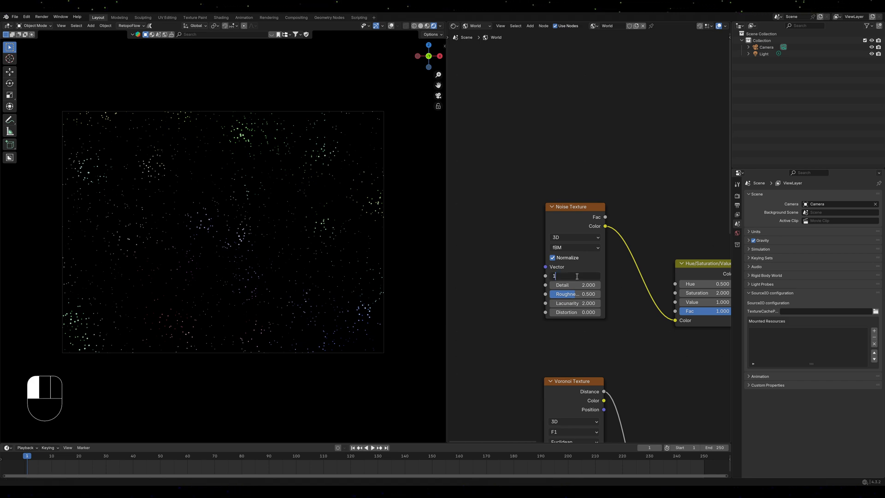
{"action": "key", "text": "Return"}
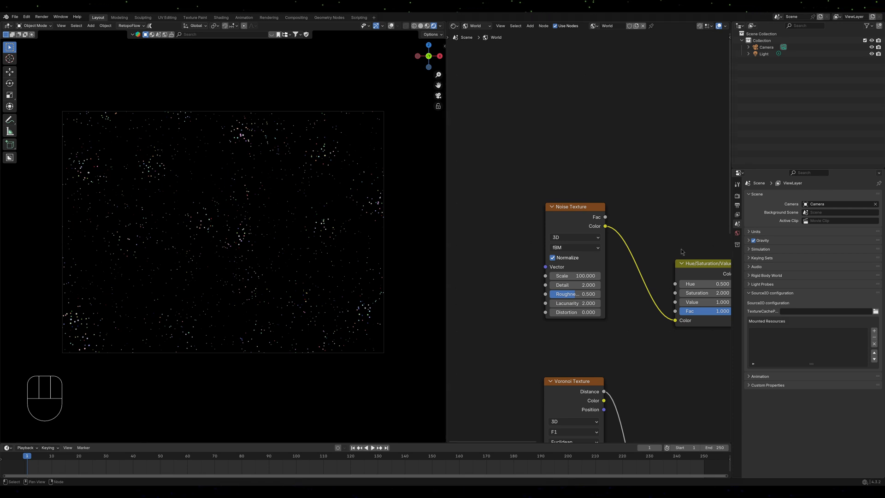
Try the Hue/Saturation/Value node's Saturation at 0, and set it to 0.25.
{"action": "middle_click_drag", "start_coordinate": [673, 351], "coordinate": [610, 341]}
{"action": "left_click_drag", "start_coordinate": [648, 286], "coordinate": [618, 286]}
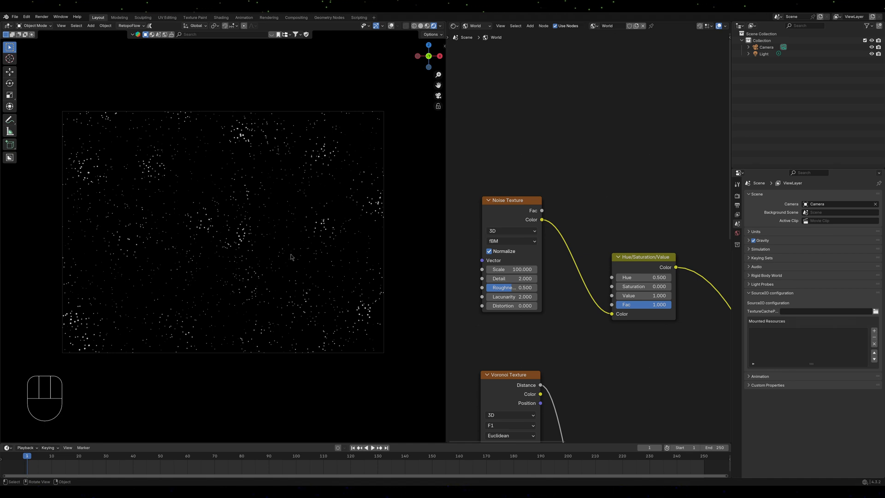
{"action": "left_click", "coordinate": [641, 286]}
{"action": "type", "text": "0.25"}
{"action": "key", "text": "Return"}
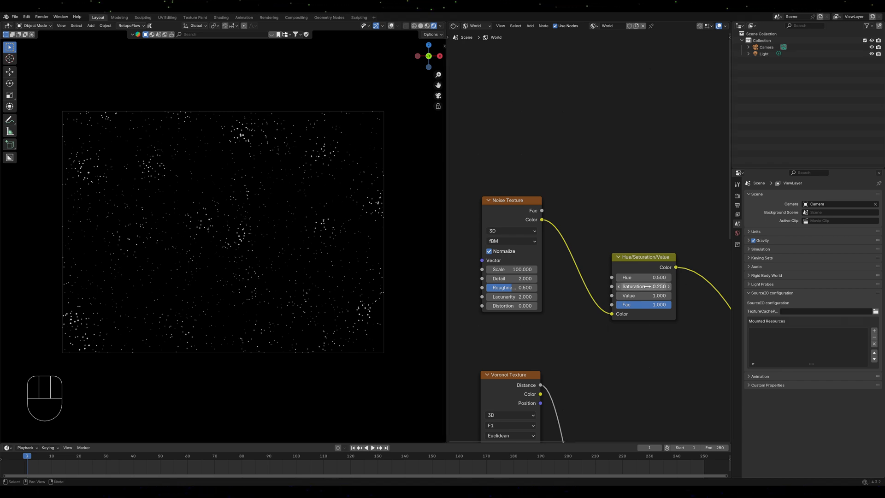
Group the Noise Texture and Hue/Saturation/Value nodes in a frame labelled "Color Saturation Size Patches".
{"action": "middle_click_drag", "start_coordinate": [681, 353], "coordinate": [672, 330]}
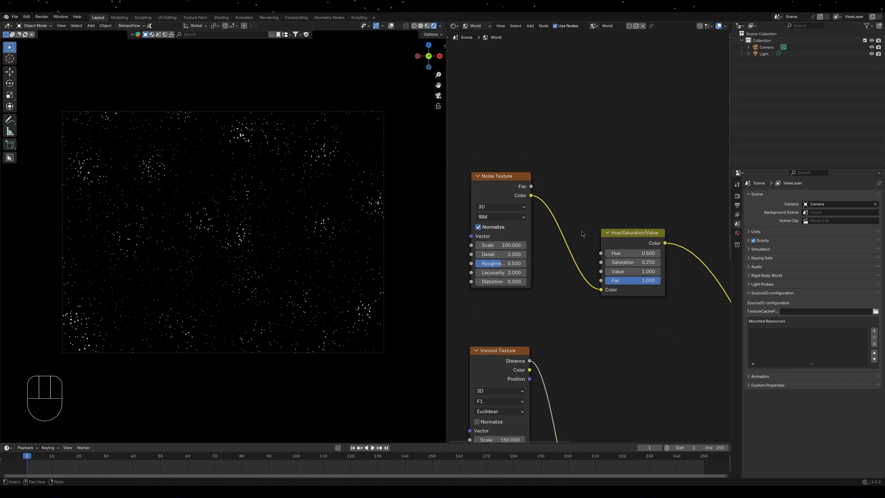
{"action": "left_click_drag", "start_coordinate": [479, 119], "coordinate": [663, 321]}
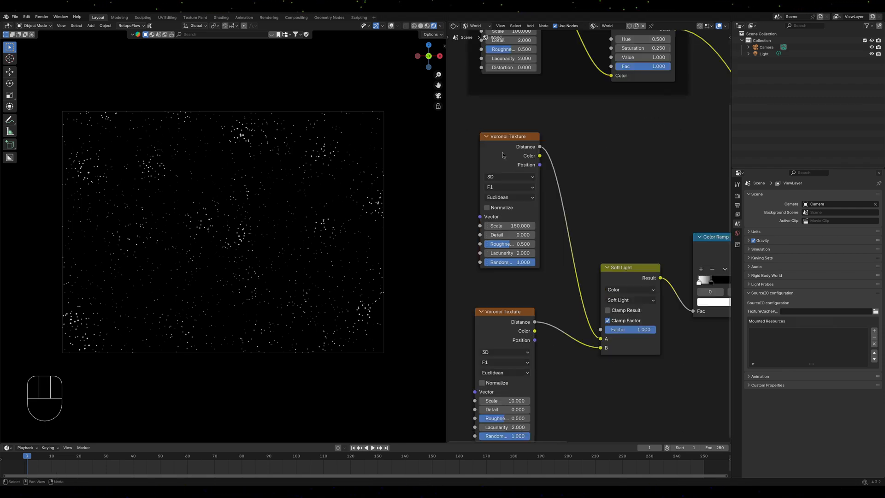
Try the upper Voronoi Texture's Scale at 55.1, 9.4 and 100 to compare individual star sizes.
{"action": "middle_click_drag", "start_coordinate": [601, 170], "coordinate": [615, 142]}
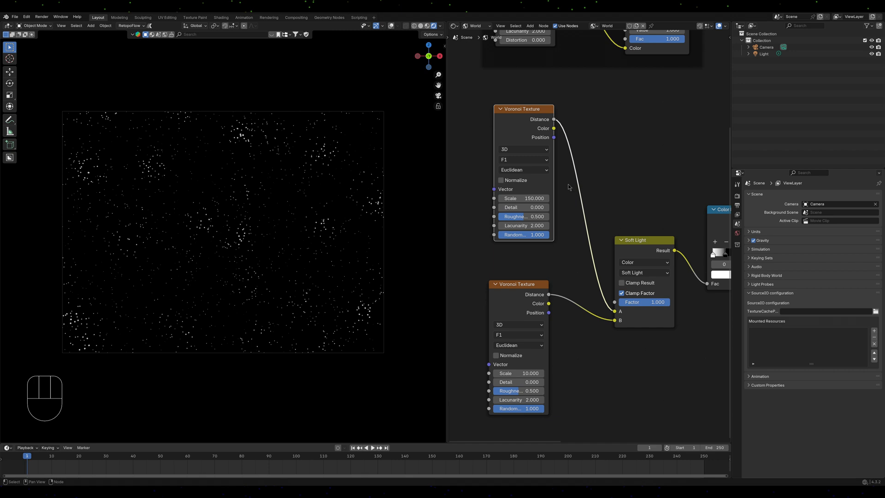
{"action": "left_click_drag", "start_coordinate": [521, 199], "coordinate": [487, 199]}
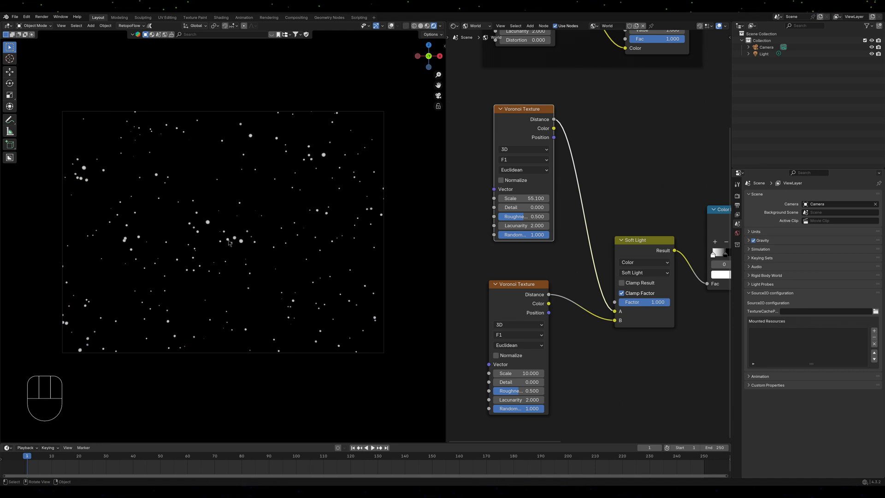
{"action": "left_click_drag", "start_coordinate": [521, 198], "coordinate": [503, 198]}
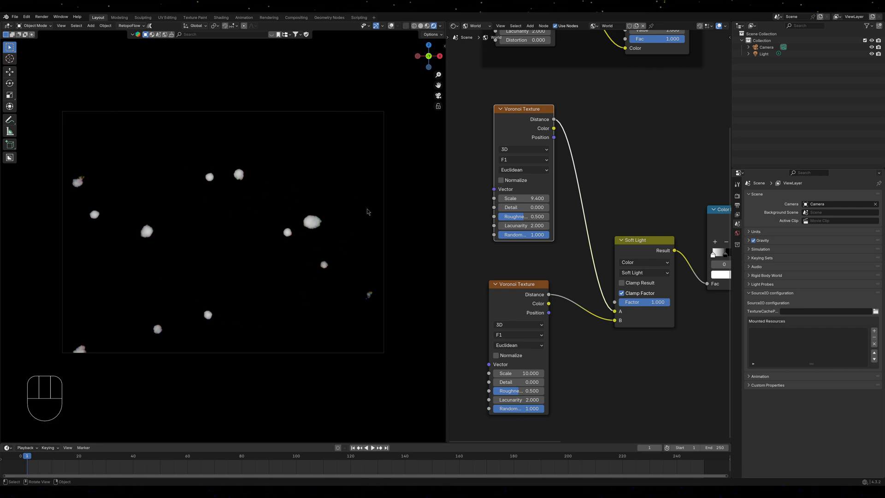
{"action": "left_click", "coordinate": [524, 199]}
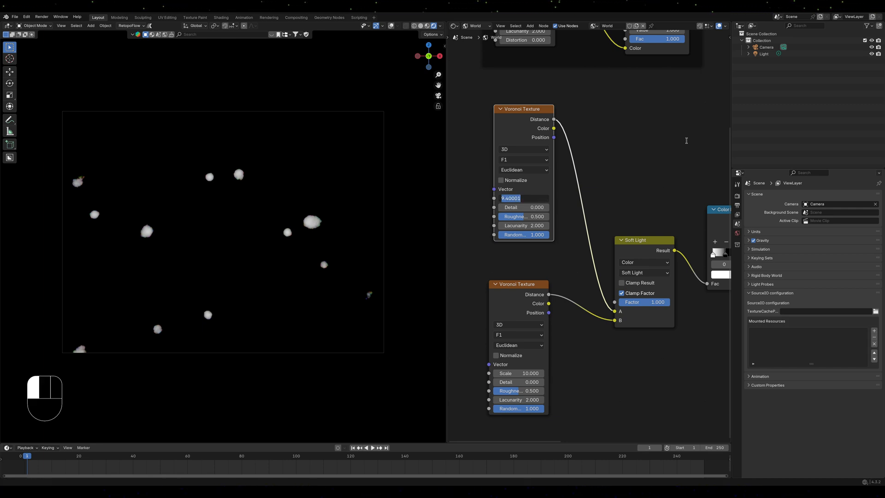
{"action": "type", "text": "100"}
{"action": "key", "text": "Return"}
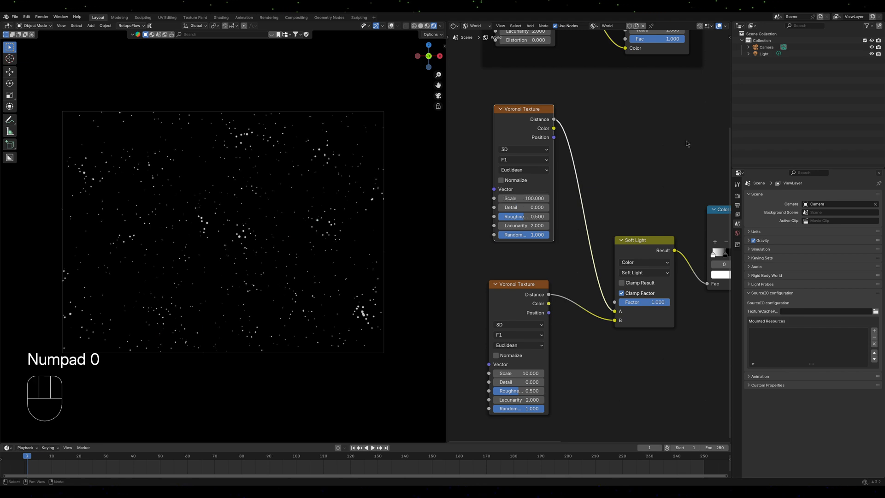
Set the upper Voronoi Texture's Scale to 150 and enclose the node in a frame labelled "Individual Star Size".
{"action": "left_click", "coordinate": [525, 198]}
{"action": "type", "text": "15"}
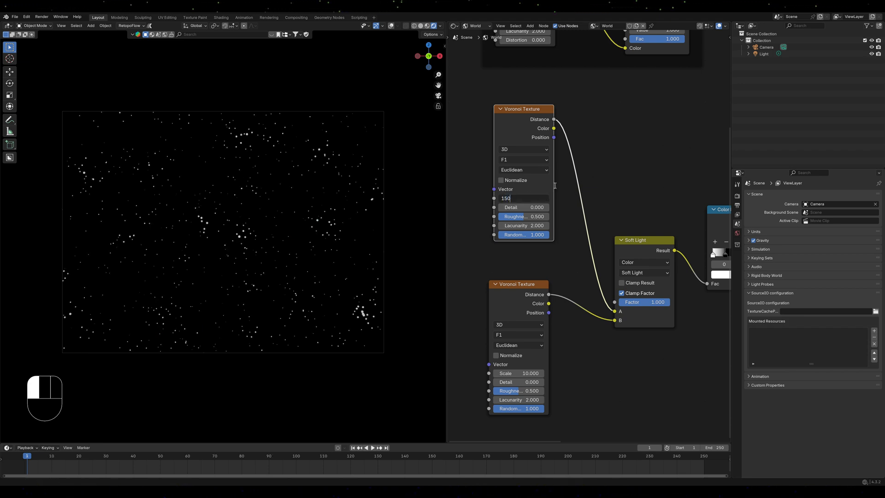
{"action": "type", "text": "0"}
{"action": "key", "text": "Return"}
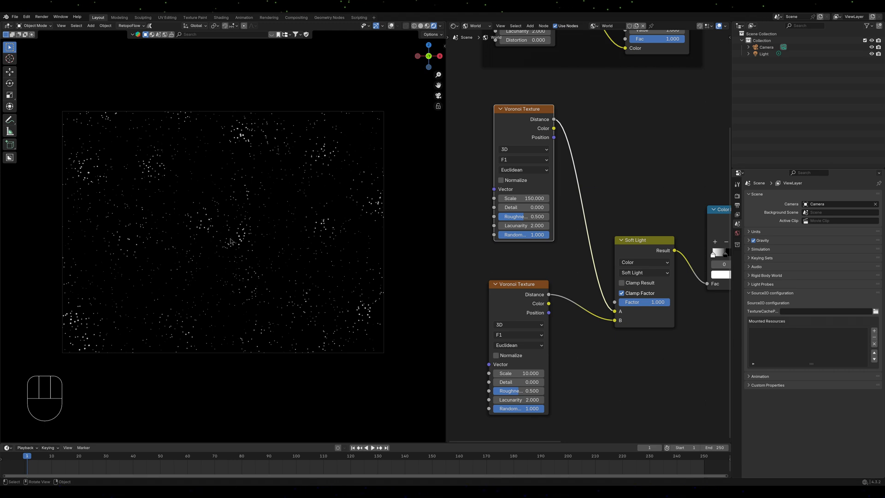
{"action": "middle_click_drag", "start_coordinate": [457, 326], "coordinate": [542, 259]}
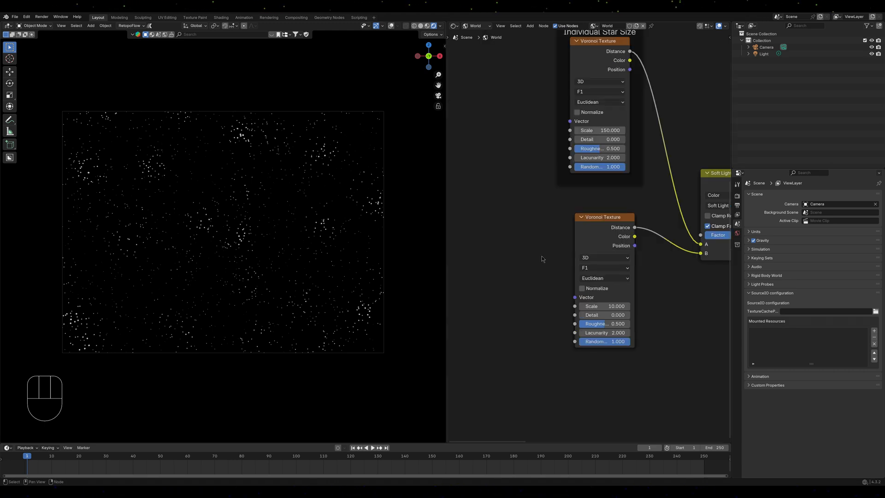
Try the lower Voronoi Texture's Scale at 102, and reduce it to 5.2 for larger star clusters.
{"action": "left_click", "coordinate": [590, 221]}
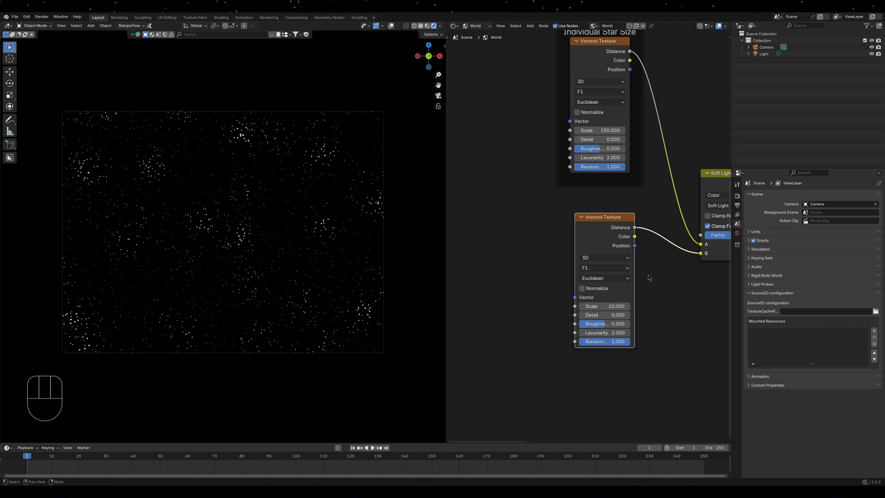
{"action": "left_click_drag", "start_coordinate": [604, 306], "coordinate": [620, 306]}
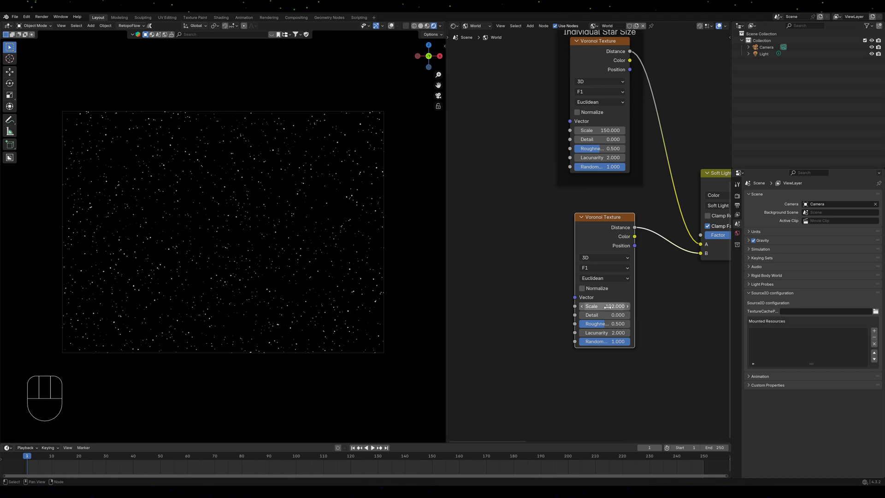
{"action": "left_click_drag", "start_coordinate": [610, 306], "coordinate": [540, 306]}
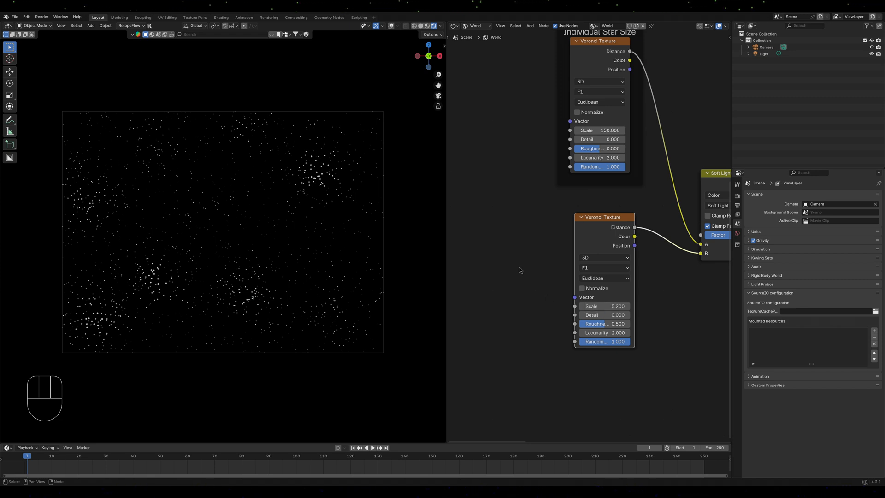
Set the Saturation of the Hue/Saturation/Value node in the "Color Saturation Size Patches" frame to 2.
{"action": "middle_click_drag", "start_coordinate": [521, 266], "coordinate": [551, 279]}
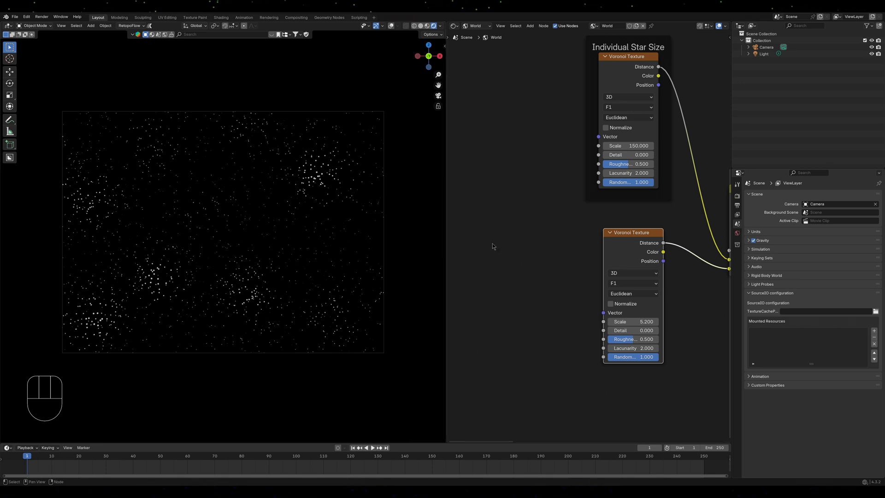
{"action": "middle_click_drag", "start_coordinate": [530, 176], "coordinate": [519, 203]}
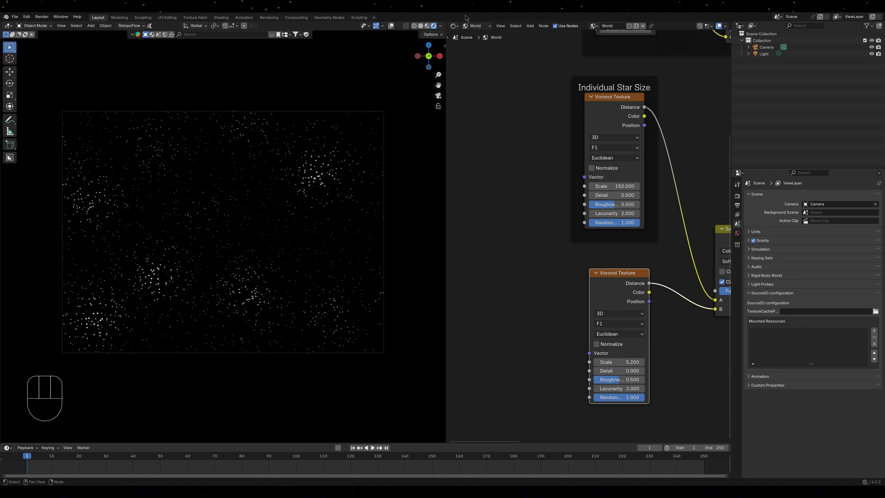
{"action": "middle_click_drag", "start_coordinate": [553, 201], "coordinate": [465, 372]}
{"action": "left_click", "coordinate": [676, 180]}
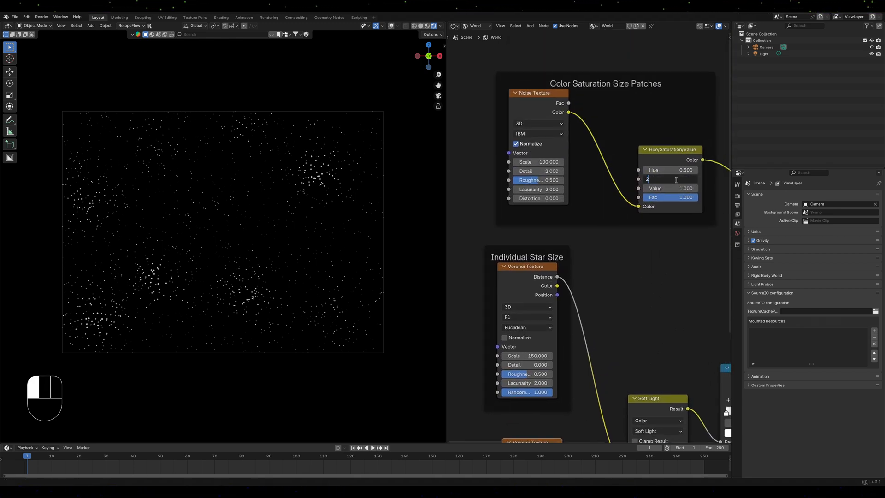
{"action": "type", "text": "2"}
{"action": "key", "text": "Return"}
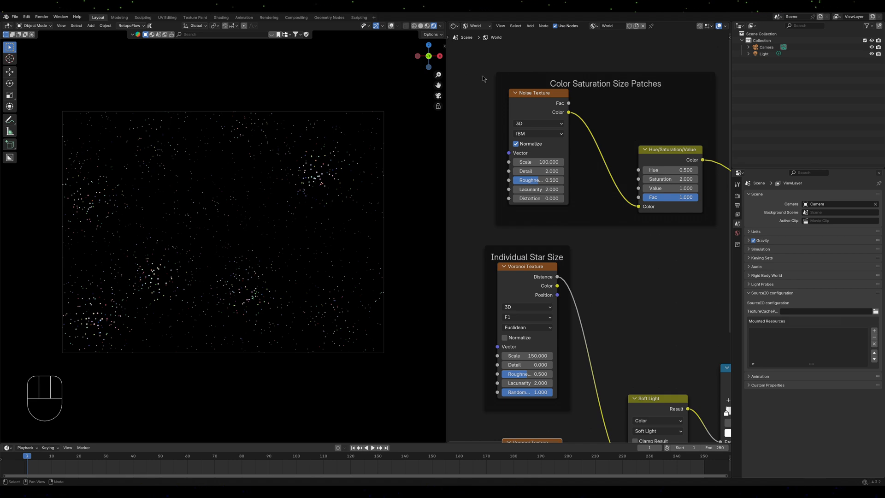
Switch the node editor to the Compositor and set the viewport shading's Compositor option to Camera.
{"action": "left_click", "coordinate": [455, 26]}
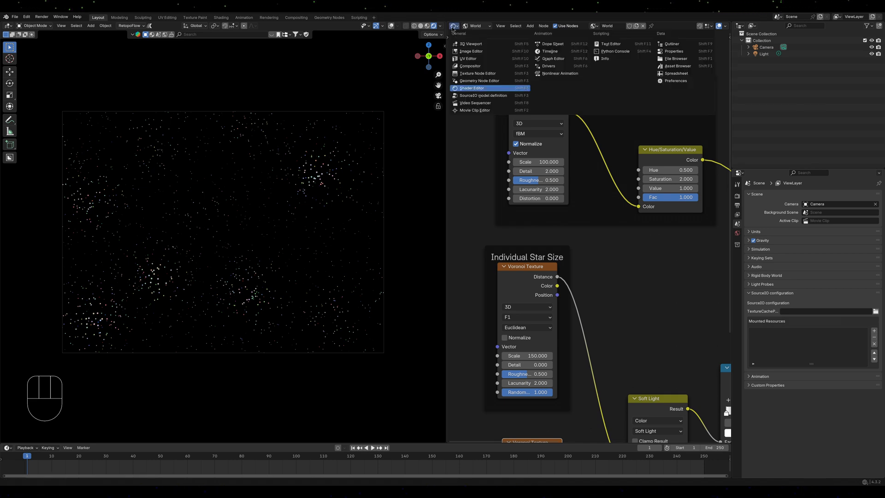
{"action": "left_click", "coordinate": [477, 67]}
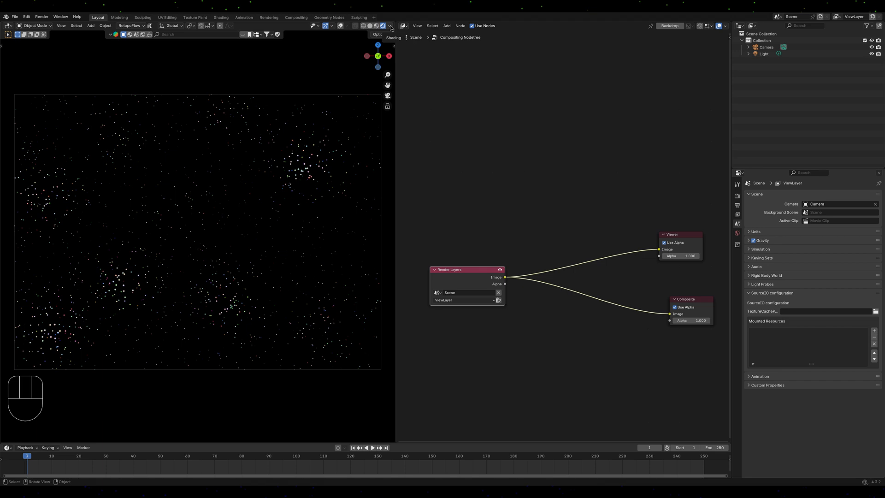
{"action": "left_click", "coordinate": [390, 27]}
{"action": "left_click", "coordinate": [390, 27]}
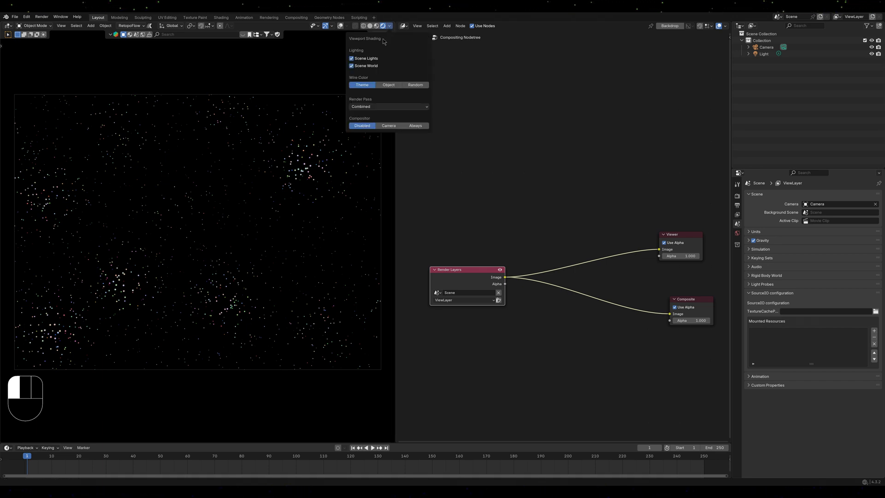
{"action": "left_click", "coordinate": [390, 126]}
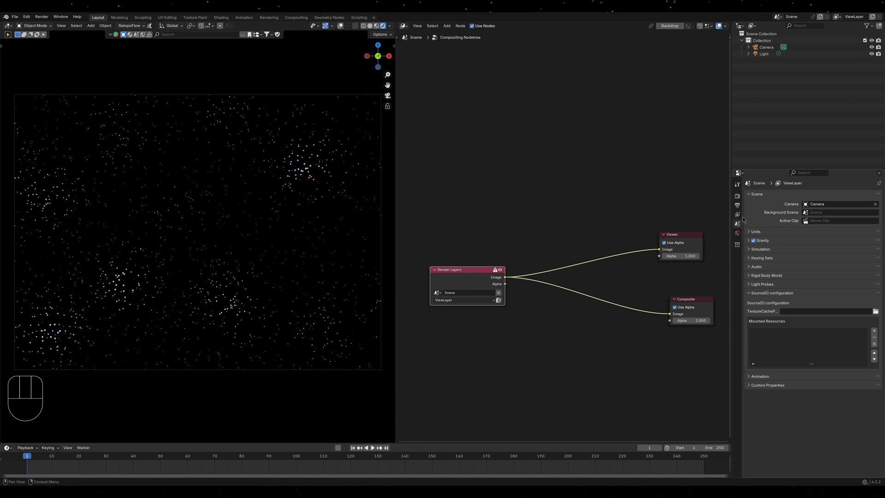
Set the compositor device to GPU in the render performance settings, and collapse the Performance and Film sections.
{"action": "left_click", "coordinate": [737, 196]}
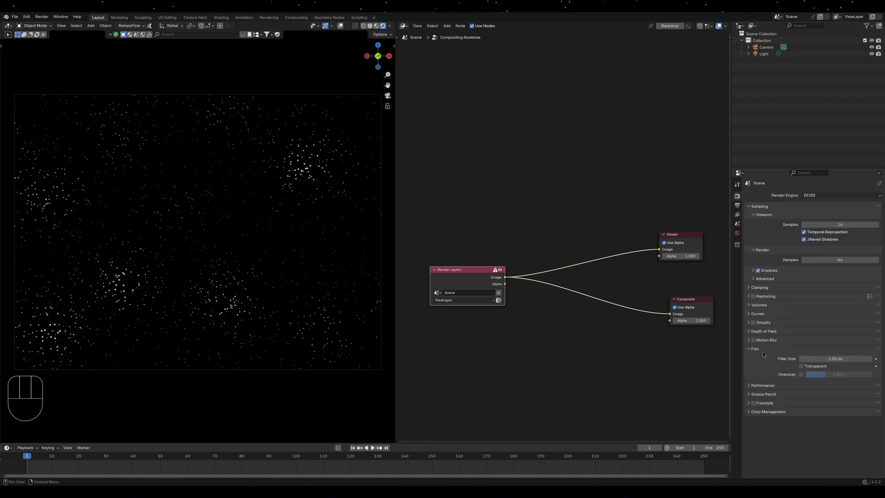
{"action": "left_click", "coordinate": [751, 386]}
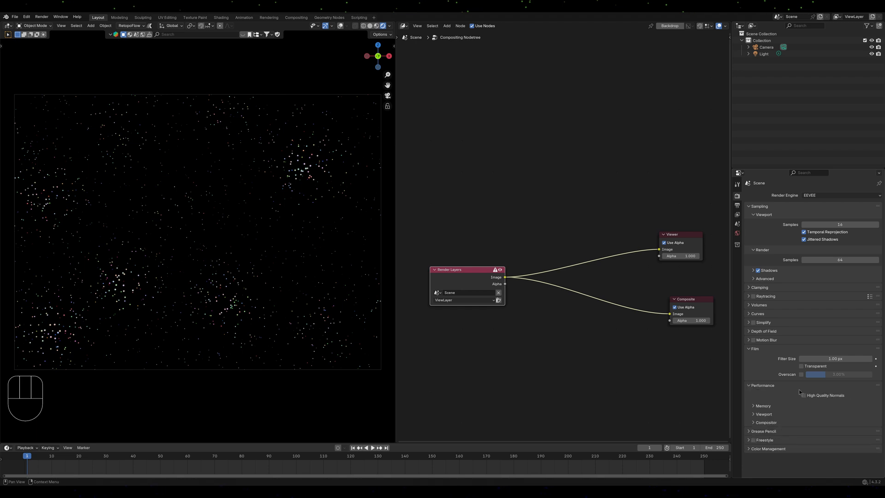
{"action": "left_click", "coordinate": [756, 423]}
{"action": "left_click", "coordinate": [860, 433]}
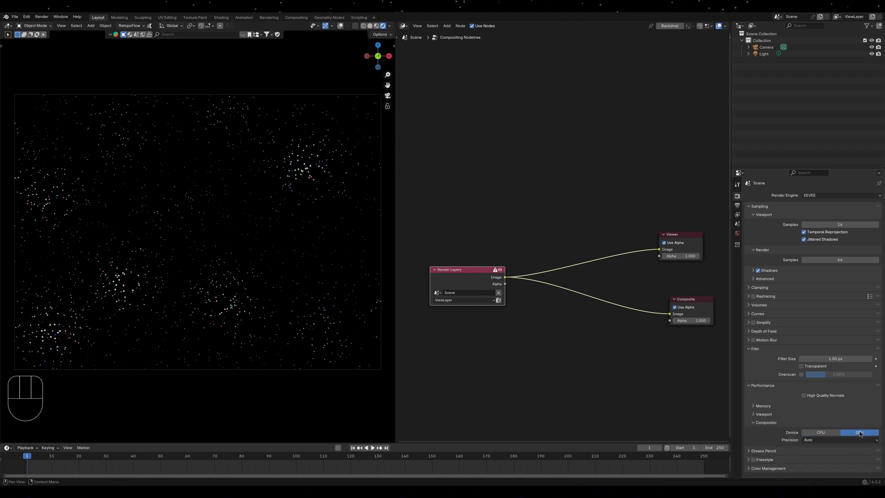
{"action": "left_click", "coordinate": [750, 386]}
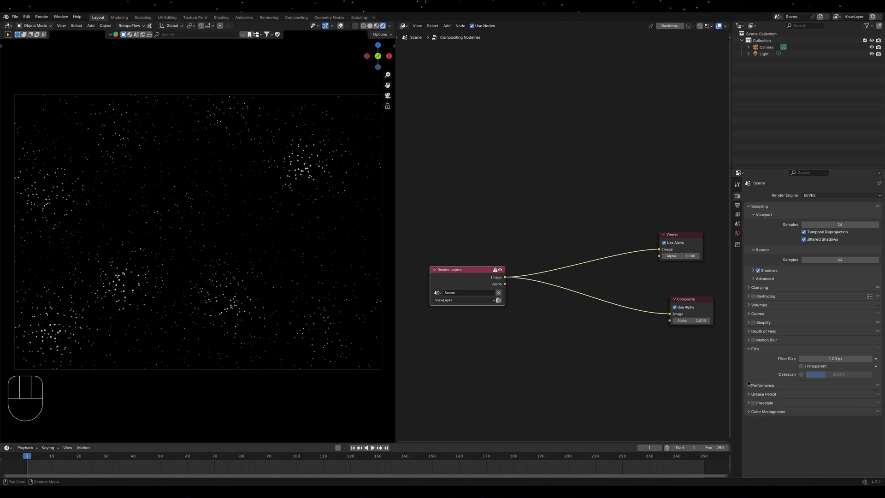
{"action": "left_click", "coordinate": [750, 350]}
Add two Glare nodes side by side in the compositor, the first set to Bloom and the second to Streaks.
{"action": "key", "text": "shift+a"}
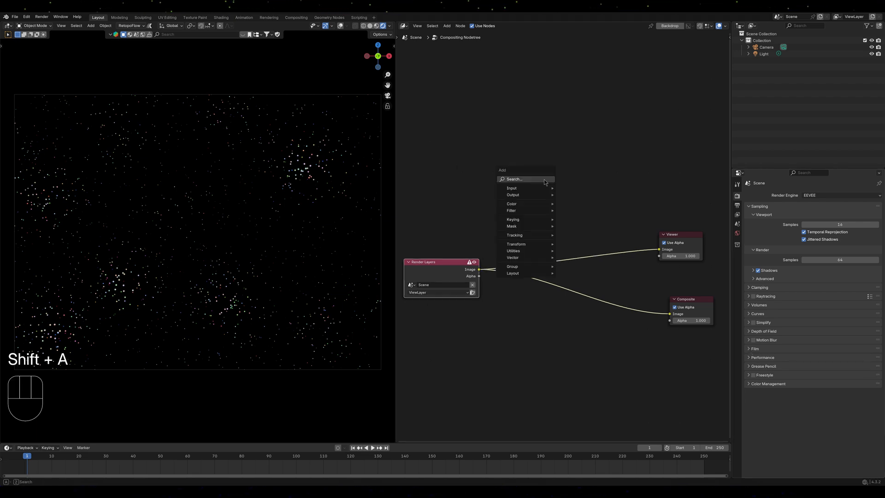
{"action": "type", "text": "gl"}
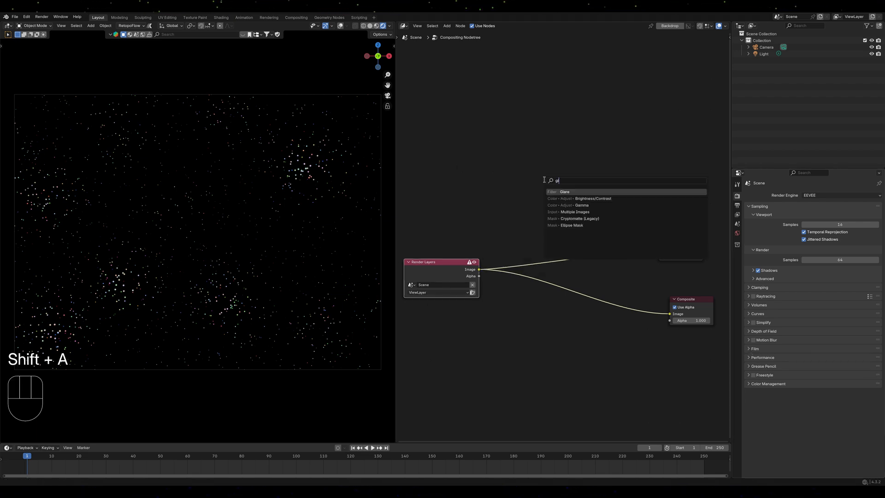
{"action": "left_click", "coordinate": [578, 192]}
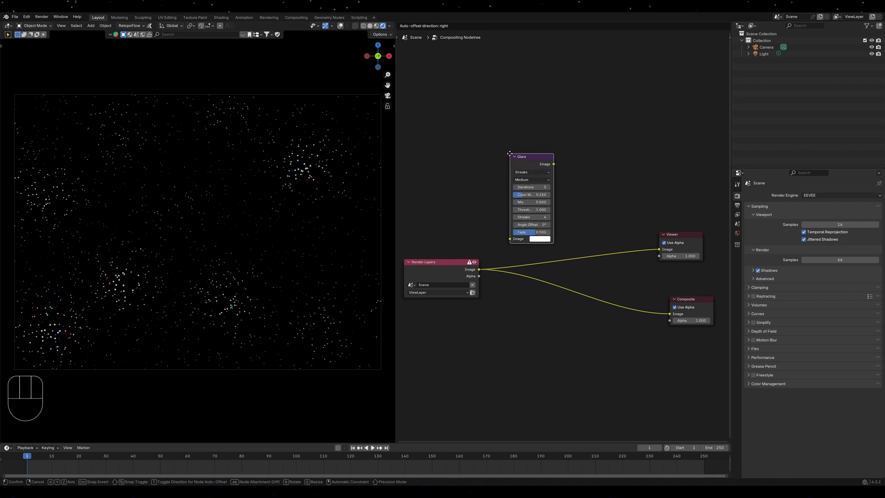
{"action": "left_click", "coordinate": [510, 154]}
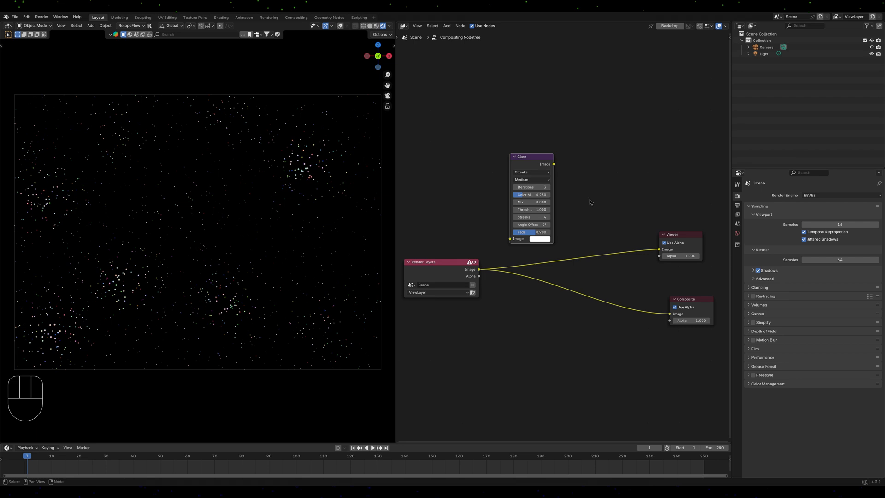
{"action": "key", "text": "shift+d"}
{"action": "left_click", "coordinate": [646, 187]}
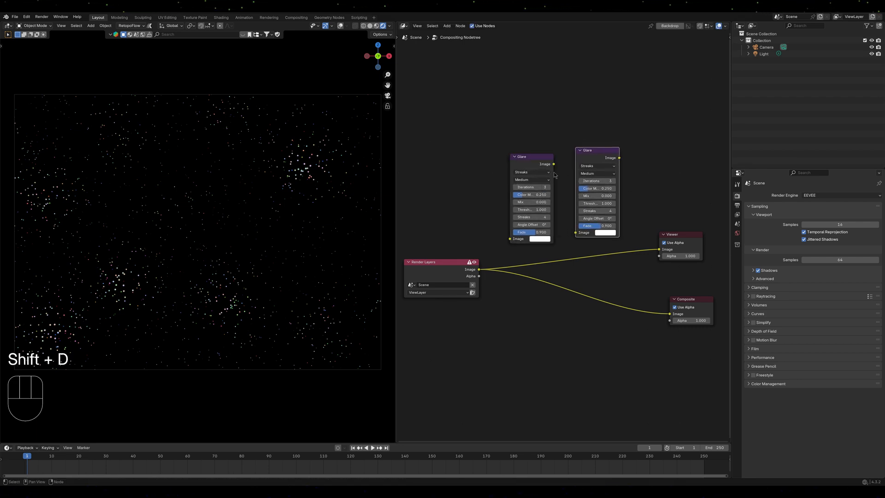
{"action": "left_click_drag", "start_coordinate": [545, 175], "coordinate": [535, 187]}
{"action": "left_click", "coordinate": [601, 166]}
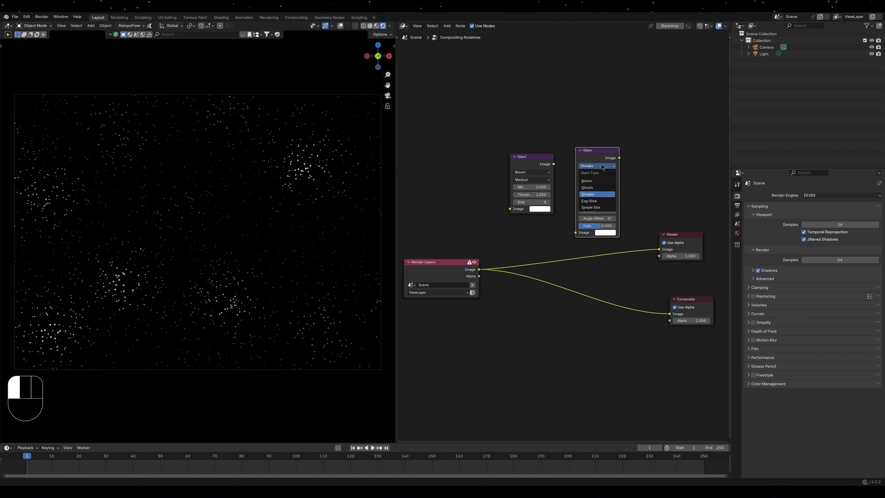
Make room beside Render Layers, insert the Bloom Glare node into its link to the Viewer, and set the Threshold to 0.6.
{"action": "left_click_drag", "start_coordinate": [450, 270], "coordinate": [469, 287]}
{"action": "middle_click_drag", "start_coordinate": [539, 223], "coordinate": [464, 204]}
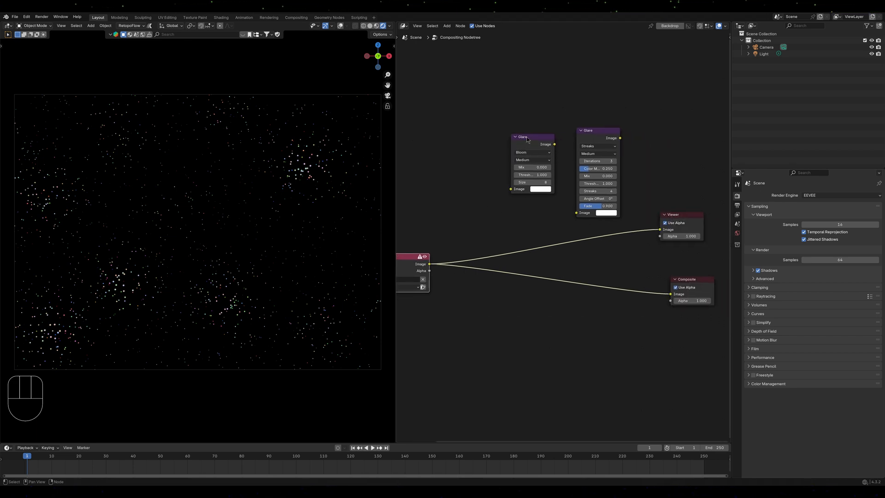
{"action": "left_click_drag", "start_coordinate": [527, 139], "coordinate": [530, 203]}
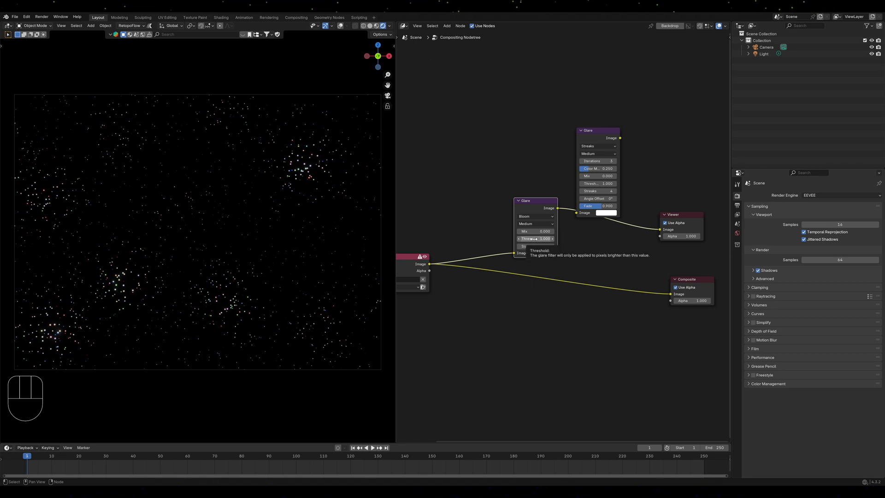
{"action": "left_click_drag", "start_coordinate": [534, 239], "coordinate": [503, 239]}
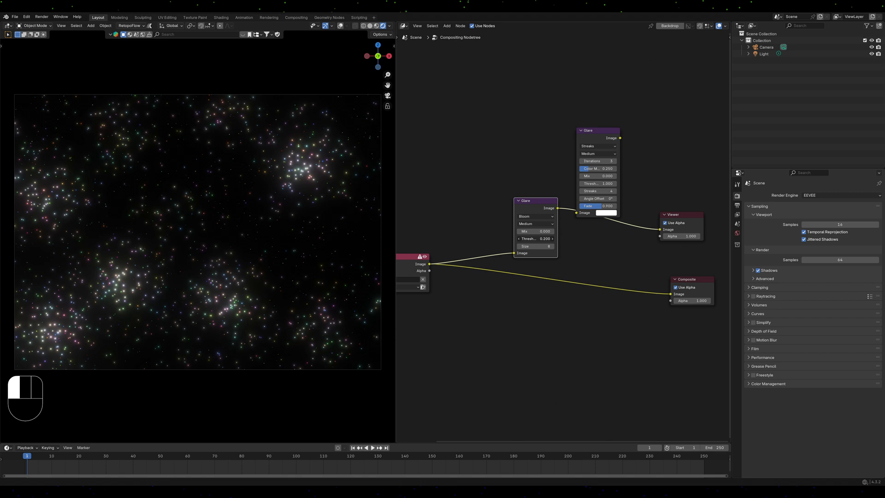
{"action": "left_click", "coordinate": [554, 240]}
{"action": "left_click", "coordinate": [554, 240]}
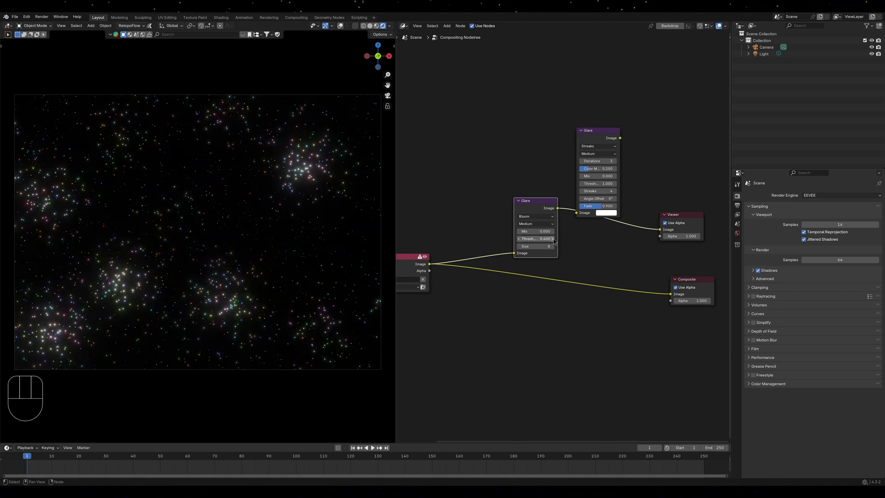
Insert the Streaks Glare node between the Bloom Glare and the Viewer, and set its Threshold to 0.6.
{"action": "middle_click_drag", "start_coordinate": [617, 242], "coordinate": [568, 255]}
{"action": "left_click_drag", "start_coordinate": [551, 143], "coordinate": [558, 173]}
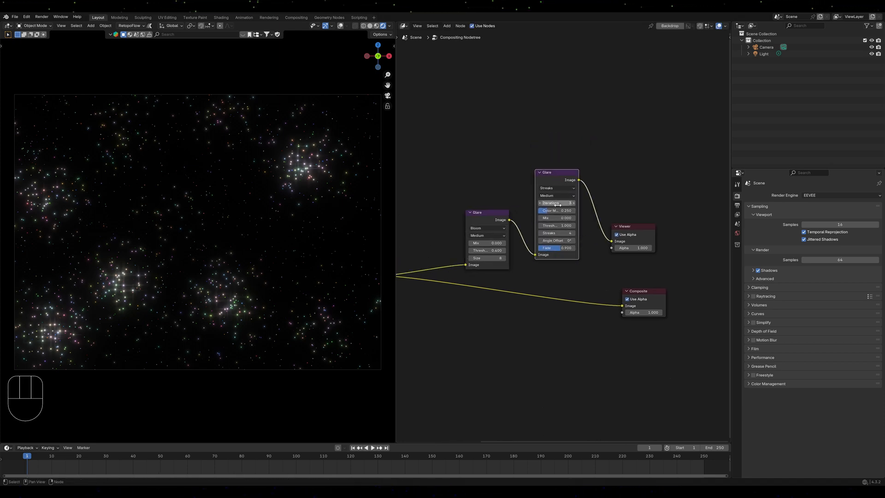
{"action": "left_click_drag", "start_coordinate": [557, 226], "coordinate": [553, 226]}
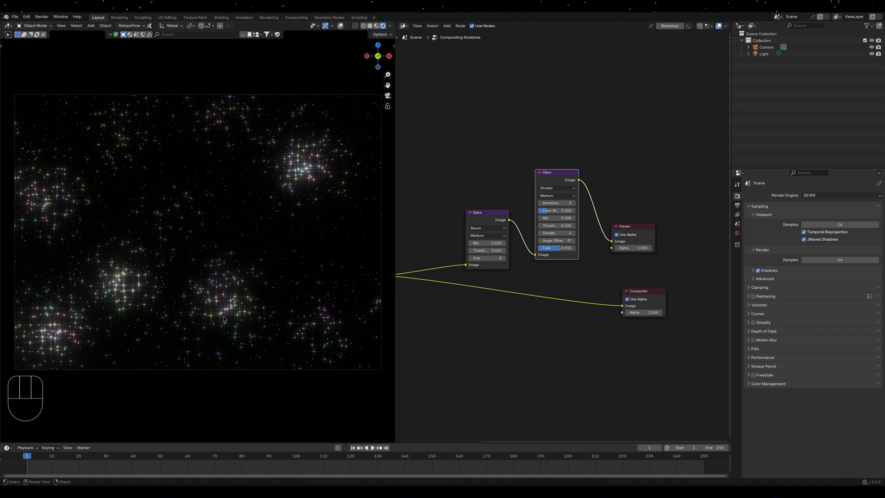
{"action": "middle_click_drag", "start_coordinate": [223, 253], "coordinate": [246, 272]}
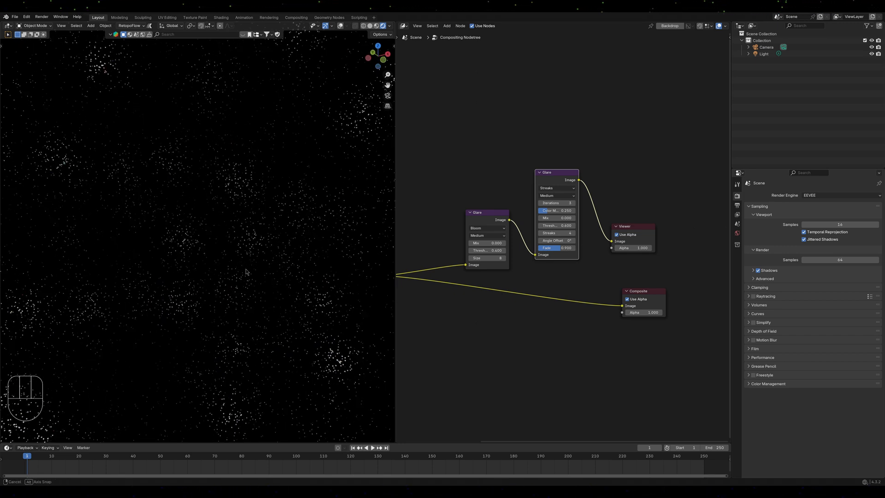
{"action": "key", "text": "KP_0"}
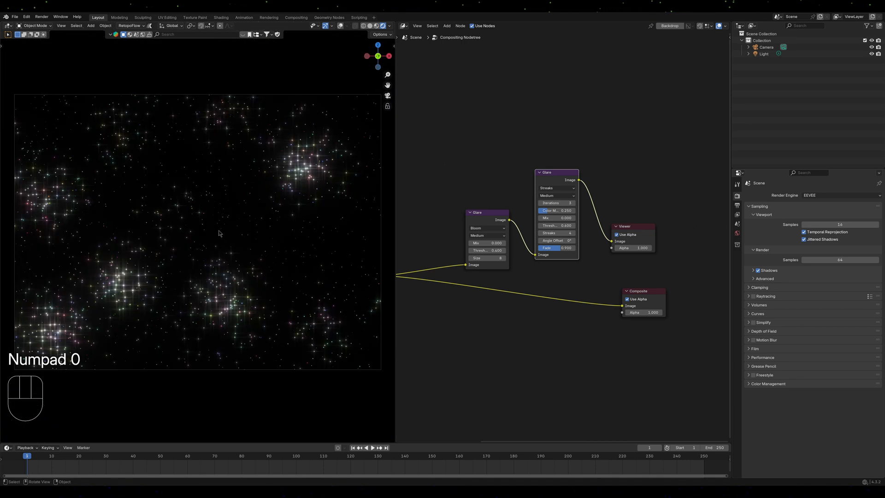
{"action": "mouse_move", "coordinate": [219, 233]}
{"action": "middle_mouse_down", "text": "shift"}
{"action": "mouse_move", "coordinate": [230, 242]}
{"action": "mouse_move", "coordinate": [220, 232]}
{"action": "middle_mouse_up", "text": "shift"}
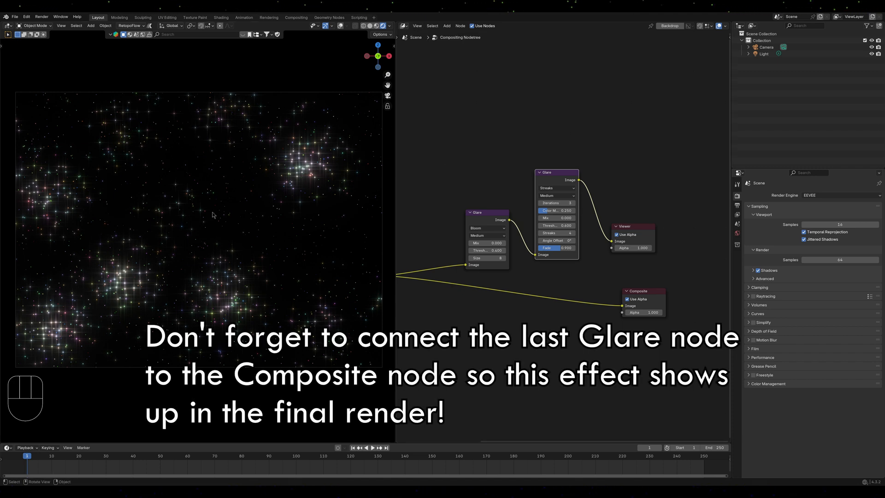
Switch the node editor to the Shader Editor and raise the Star Cluster Brightness Size Voronoi Texture's Scale to 199.2.
{"action": "left_click", "coordinate": [404, 26]}
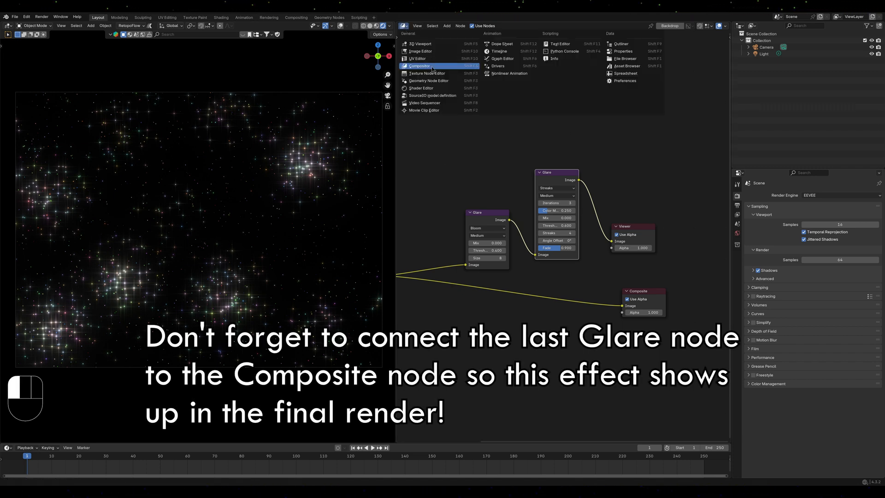
{"action": "left_click", "coordinate": [421, 89]}
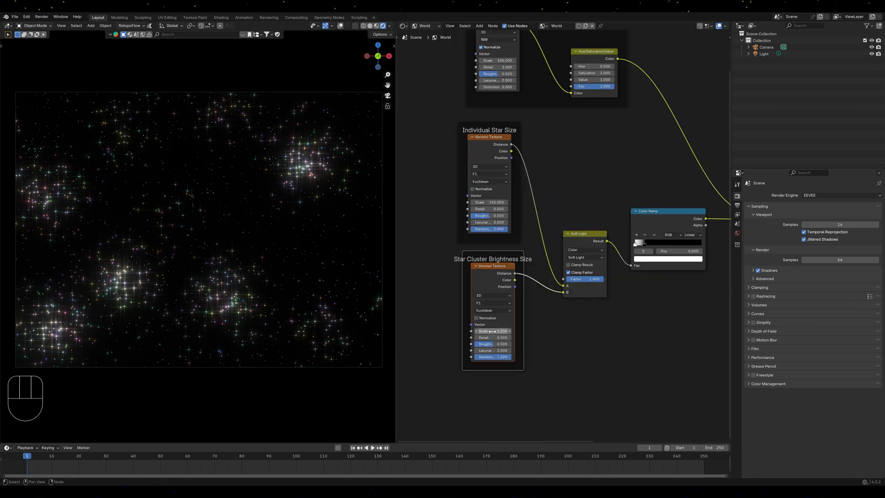
{"action": "left_click_drag", "start_coordinate": [492, 331], "coordinate": [579, 331]}
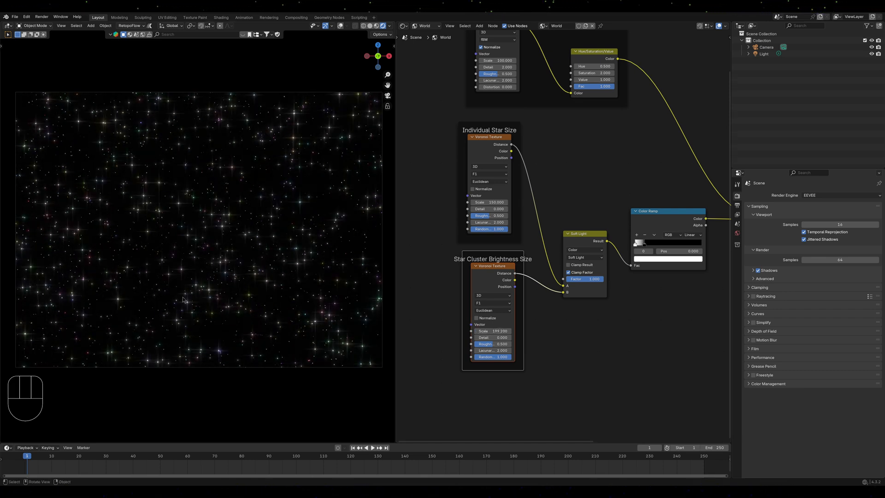
{"action": "scroll", "coordinate": [160, 245], "scroll_direction": "up", "scroll_amount": 8}
{"action": "scroll", "coordinate": [160, 246], "scroll_direction": "down", "scroll_amount": 7}
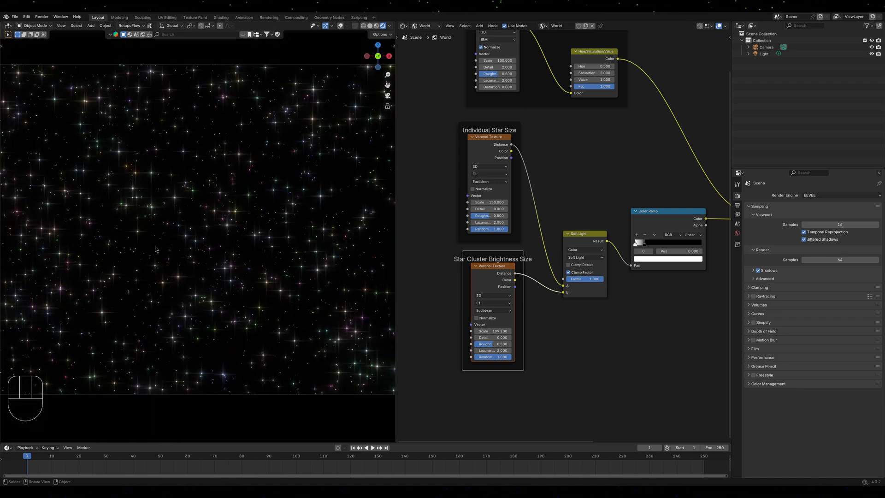
Set the Saturation of the Hue/Saturation/Value node in the "Color Saturation Size Patches" frame to 1.
{"action": "middle_click_drag", "start_coordinate": [572, 151], "coordinate": [567, 213]}
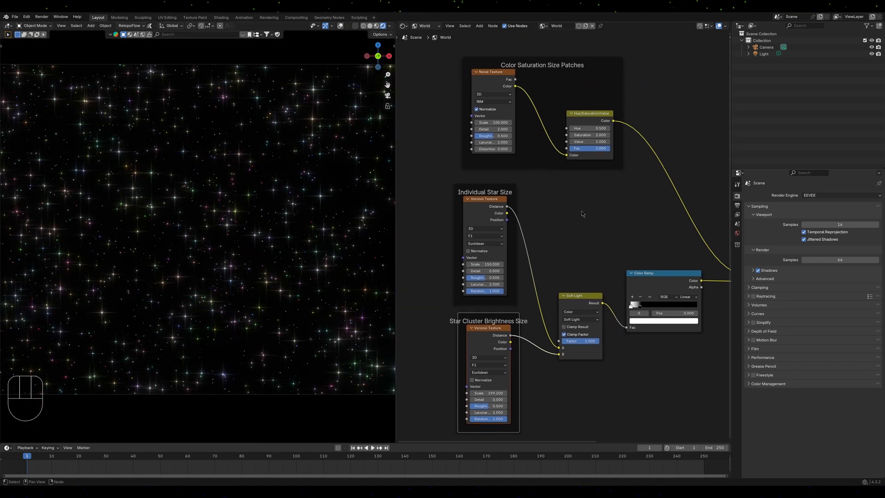
{"action": "double_click", "coordinate": [598, 136]}
{"action": "type", "text": "1"}
{"action": "key", "text": "Return"}
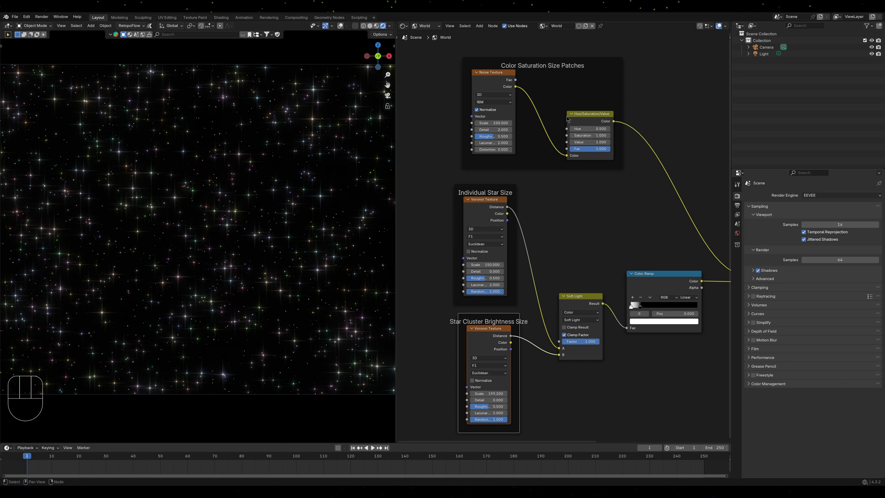
{"action": "scroll", "coordinate": [276, 275], "scroll_direction": "down", "scroll_amount": 1}
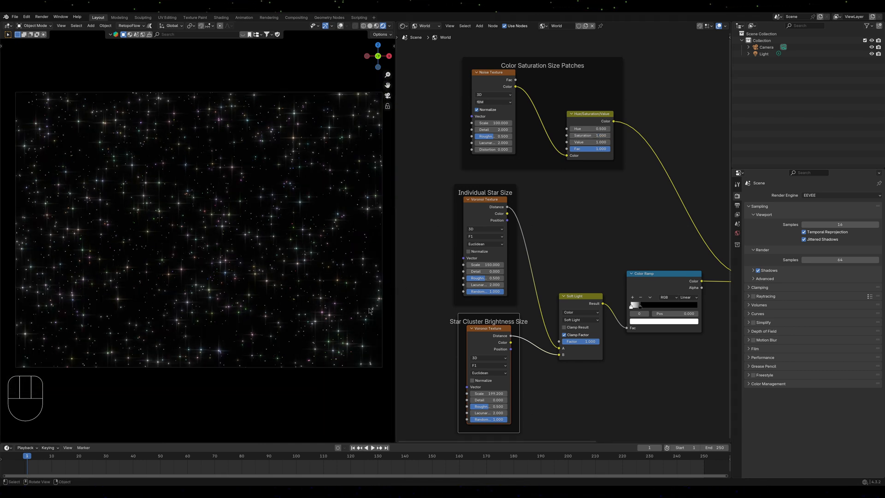
{"action": "middle_click_drag", "start_coordinate": [561, 218], "coordinate": [540, 274]}
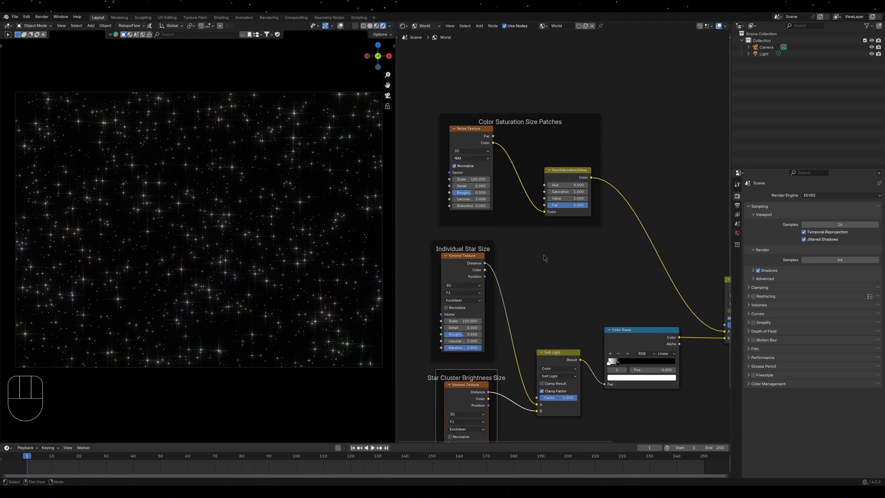